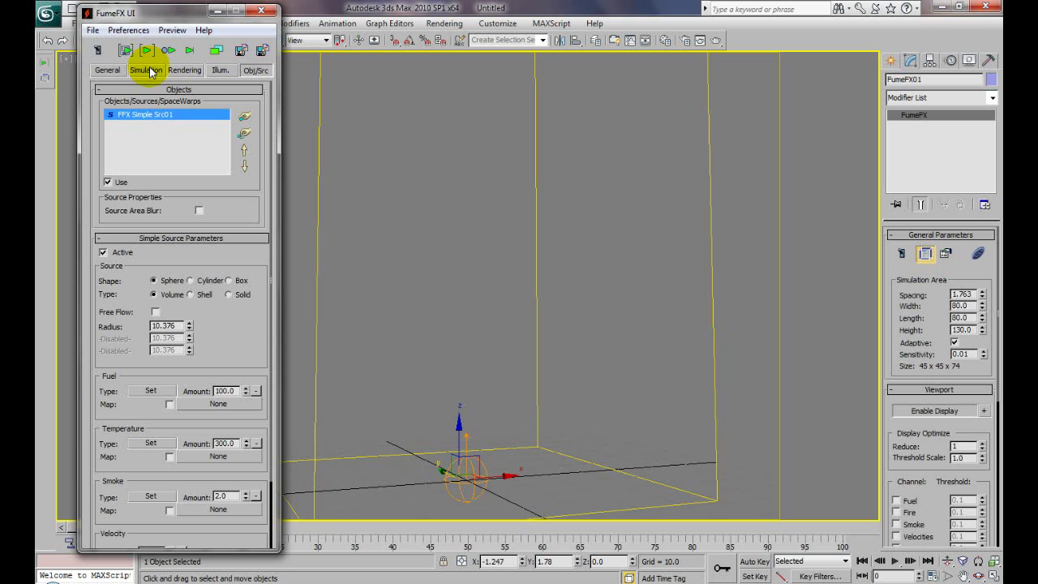
- Open the output preview beside the FumeFX settings and run the fuel fire simulation over frames 0 to 100
{"action": "left_click", "coordinate": [97, 50]}
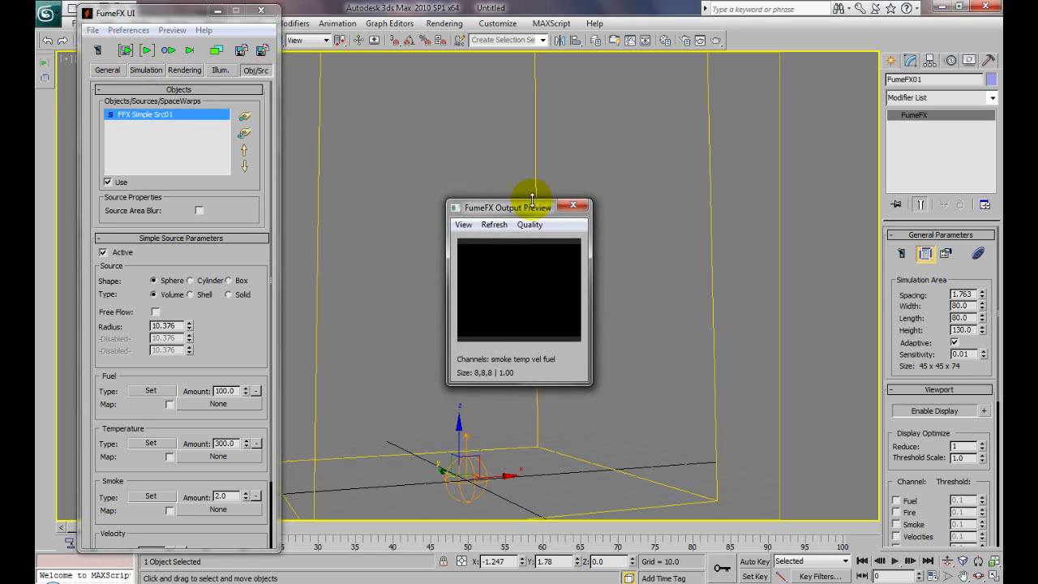
{"action": "left_click_drag", "start_coordinate": [525, 211], "coordinate": [798, 73]}
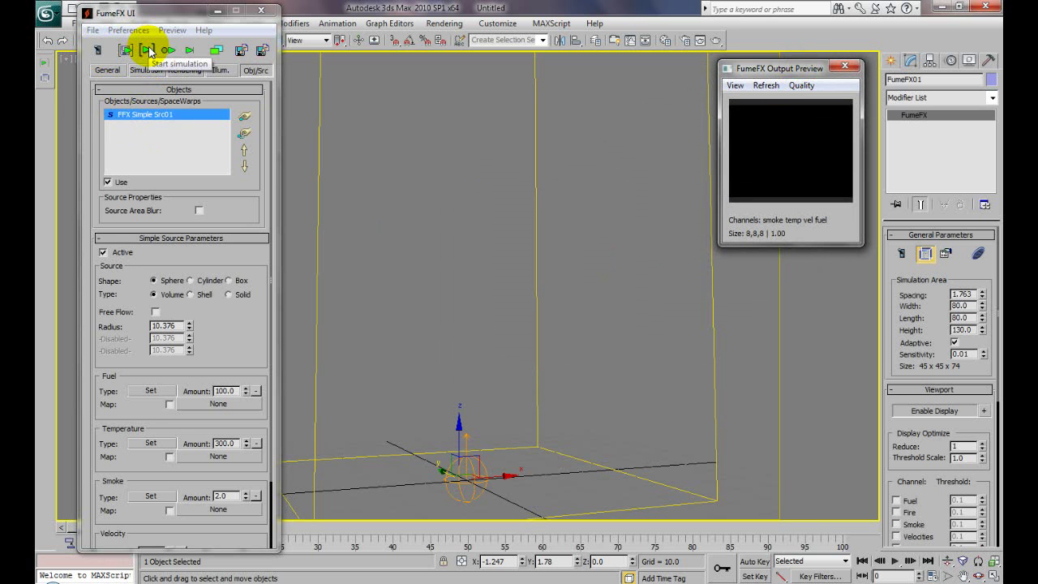
{"action": "left_click_drag", "start_coordinate": [233, 350], "coordinate": [232, 219]}
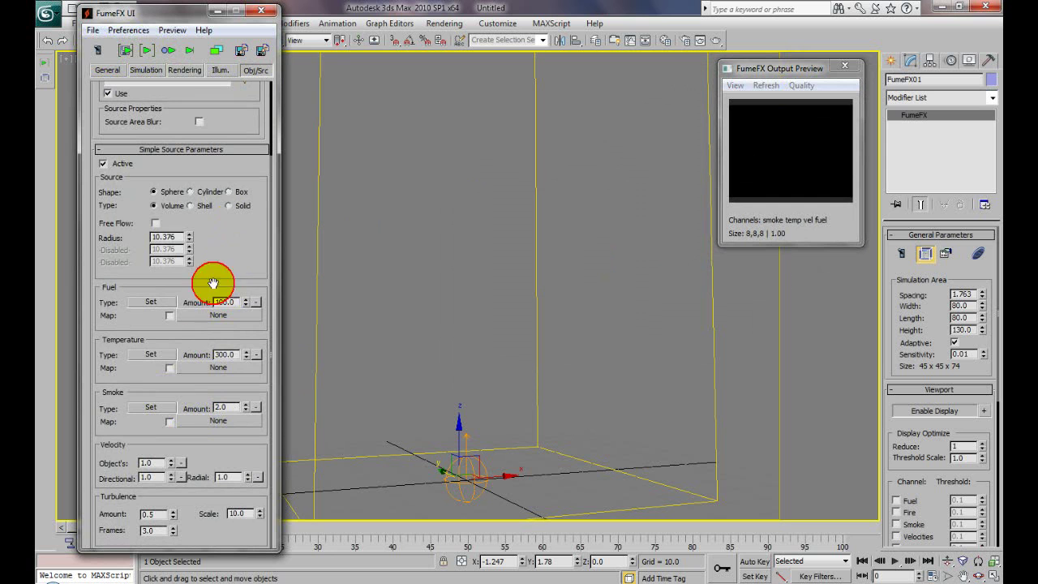
{"action": "left_click", "coordinate": [189, 71]}
{"action": "left_click", "coordinate": [138, 72]}
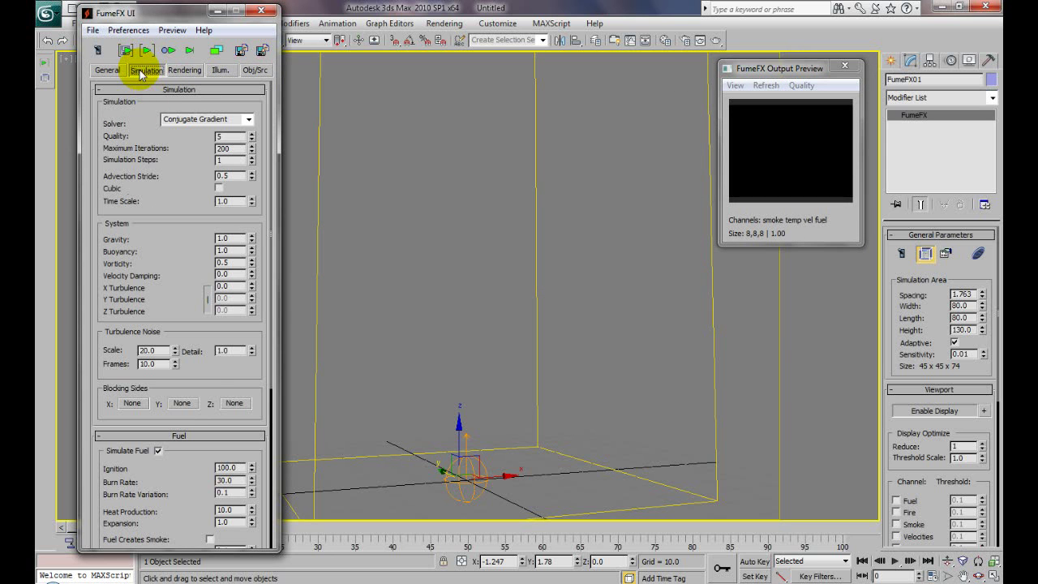
{"action": "left_click_drag", "start_coordinate": [208, 463], "coordinate": [172, 207]}
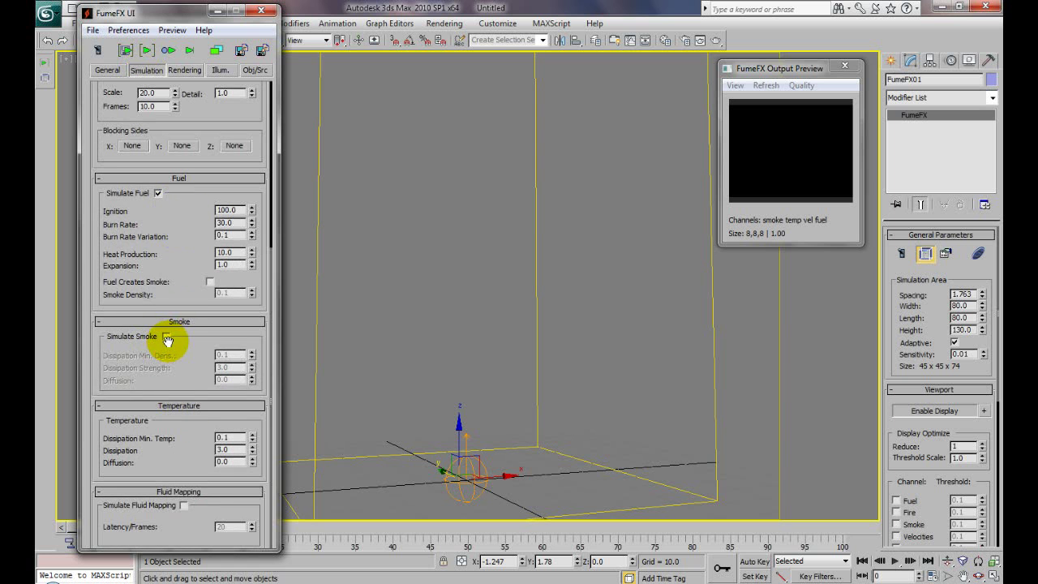
{"action": "left_click_drag", "start_coordinate": [212, 231], "coordinate": [197, 489]}
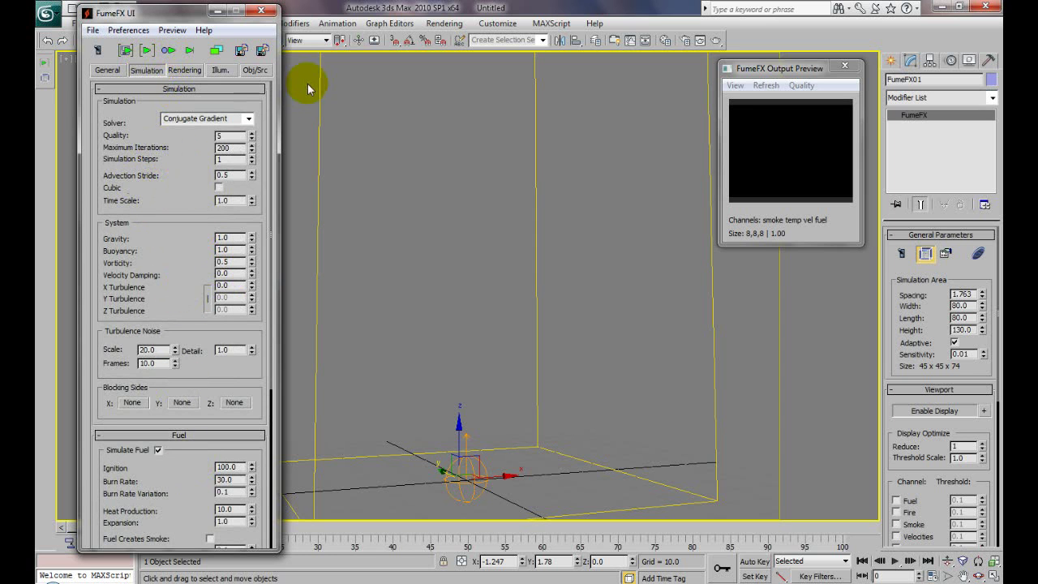
{"action": "left_click", "coordinate": [147, 51]}
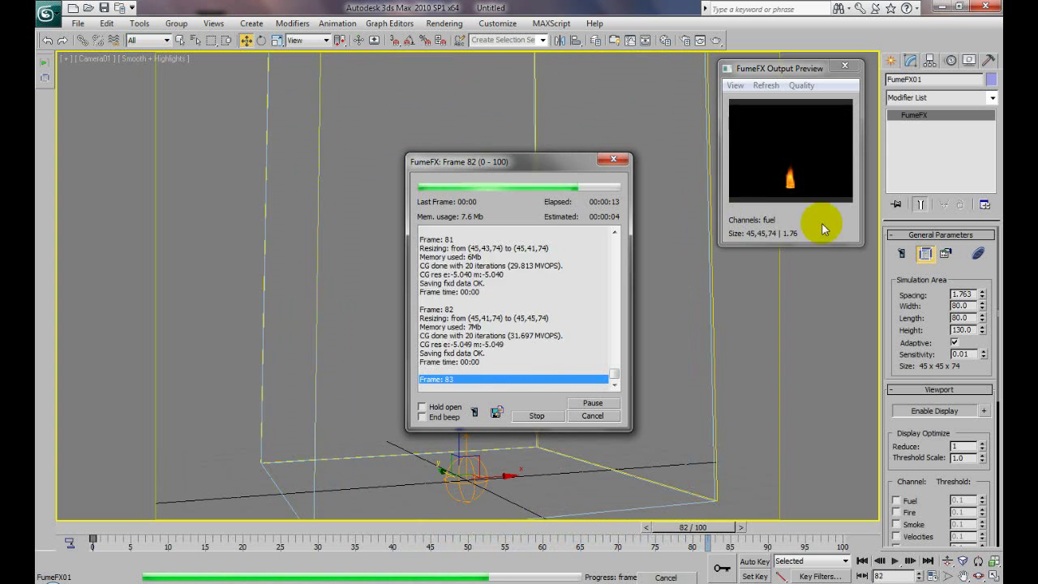
- Enlarge the output preview window and render the Camera01 view at frame 54
{"action": "left_click_drag", "start_coordinate": [725, 244], "coordinate": [622, 479]}
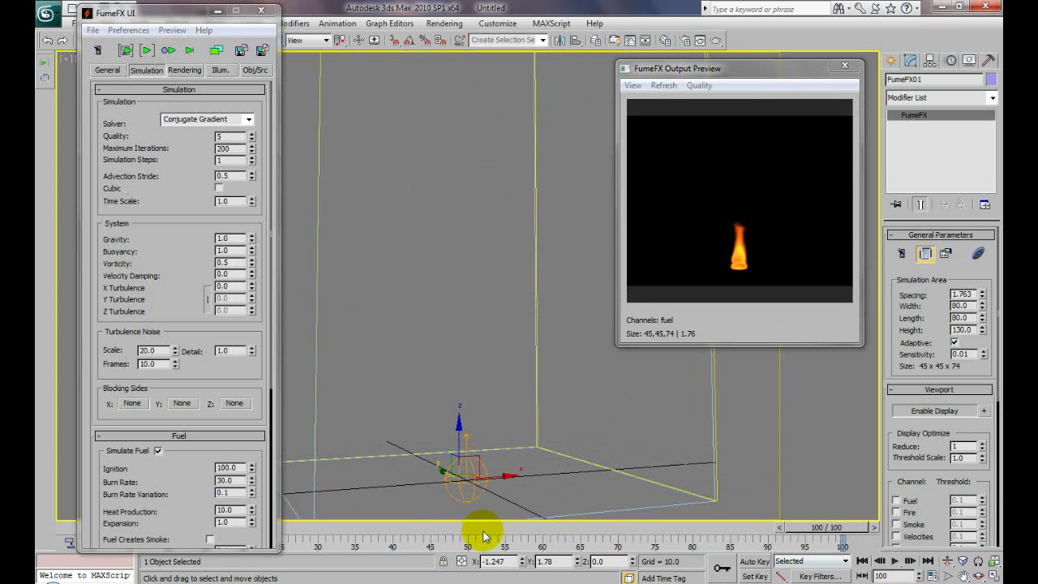
{"action": "left_click_drag", "start_coordinate": [484, 535], "coordinate": [459, 499]}
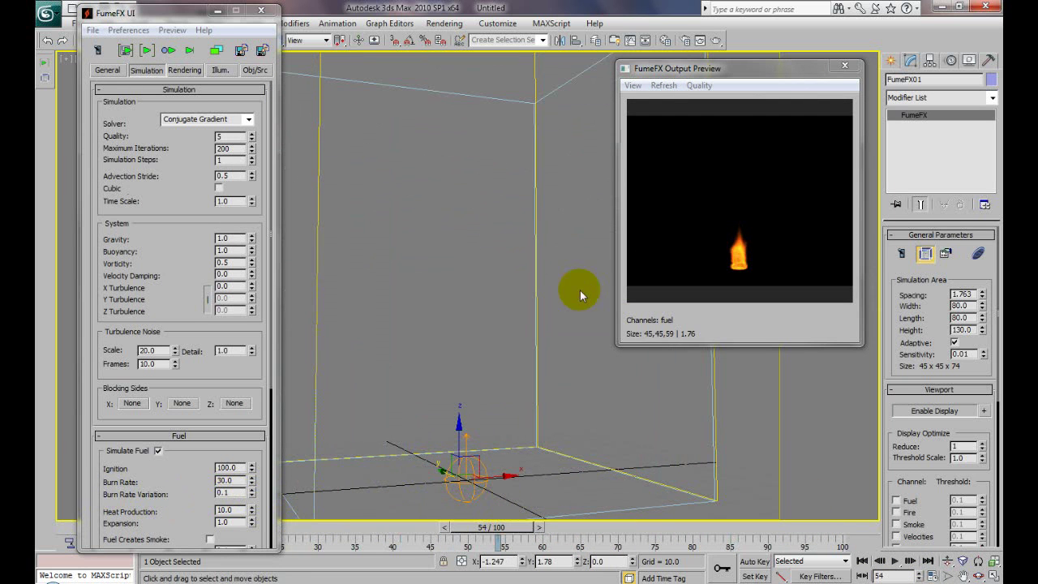
{"action": "left_click", "coordinate": [714, 46]}
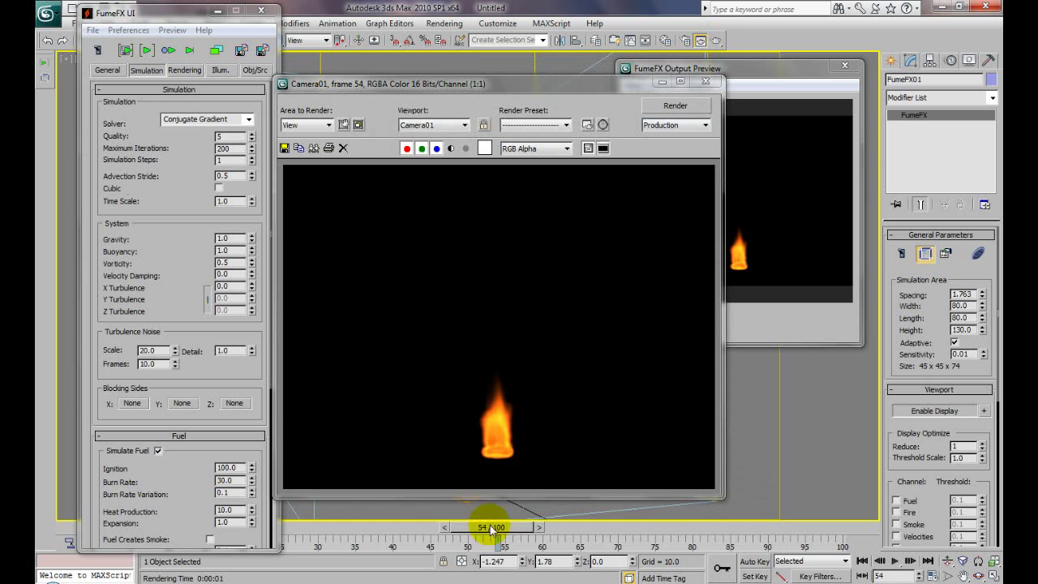
{"action": "left_click", "coordinate": [706, 83]}
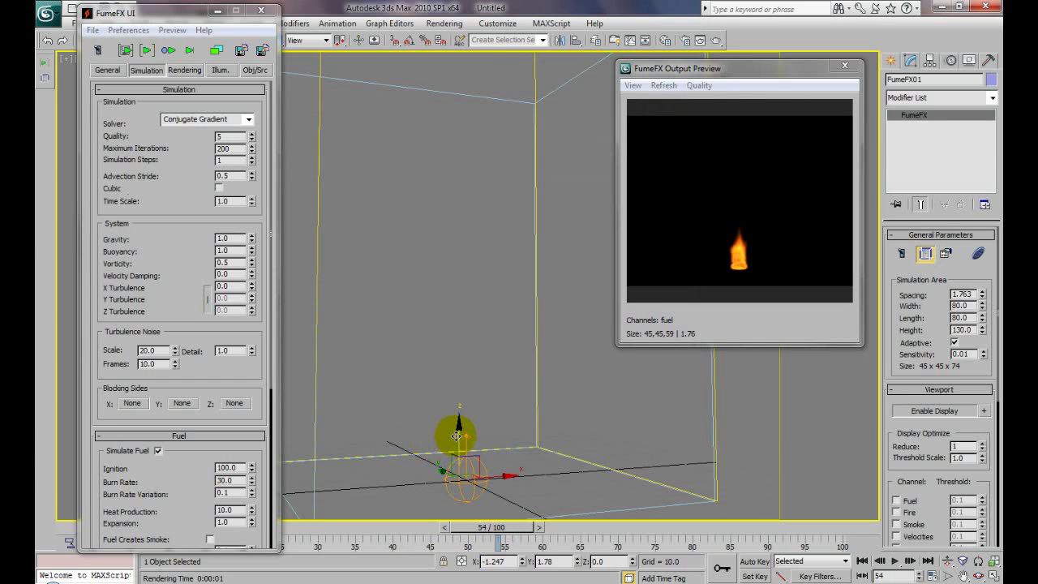
- Dolly the camera closer to the fire source and refresh the output preview
{"action": "left_click", "coordinate": [946, 561]}
{"action": "left_click_drag", "start_coordinate": [590, 424], "coordinate": [591, 414]}
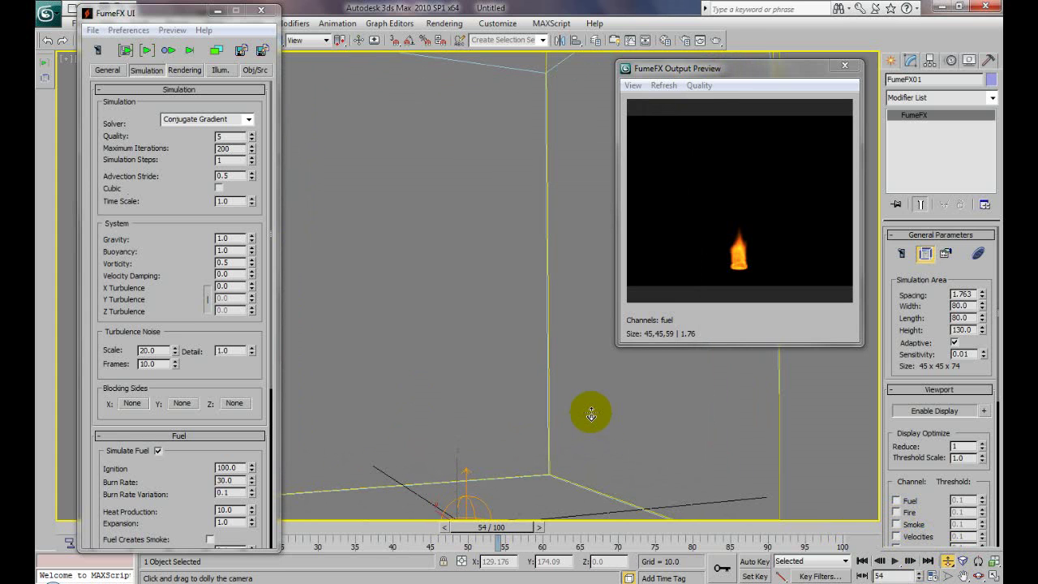
{"action": "left_click", "coordinate": [663, 87]}
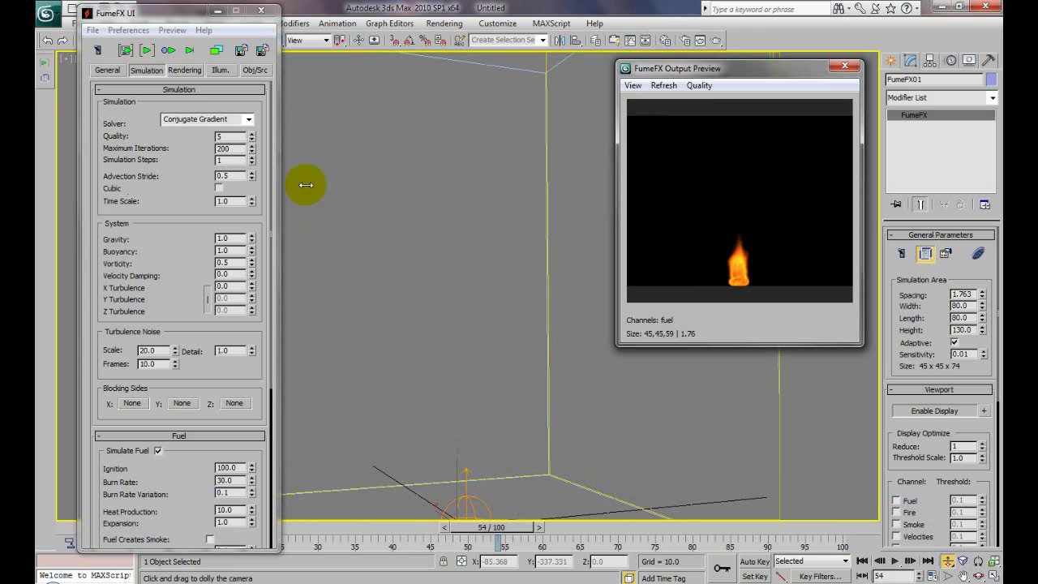
- Select the spherical FumeFX simple source and raise it along Z to about 15.5
{"action": "left_click_drag", "start_coordinate": [179, 17], "coordinate": [172, 66]}
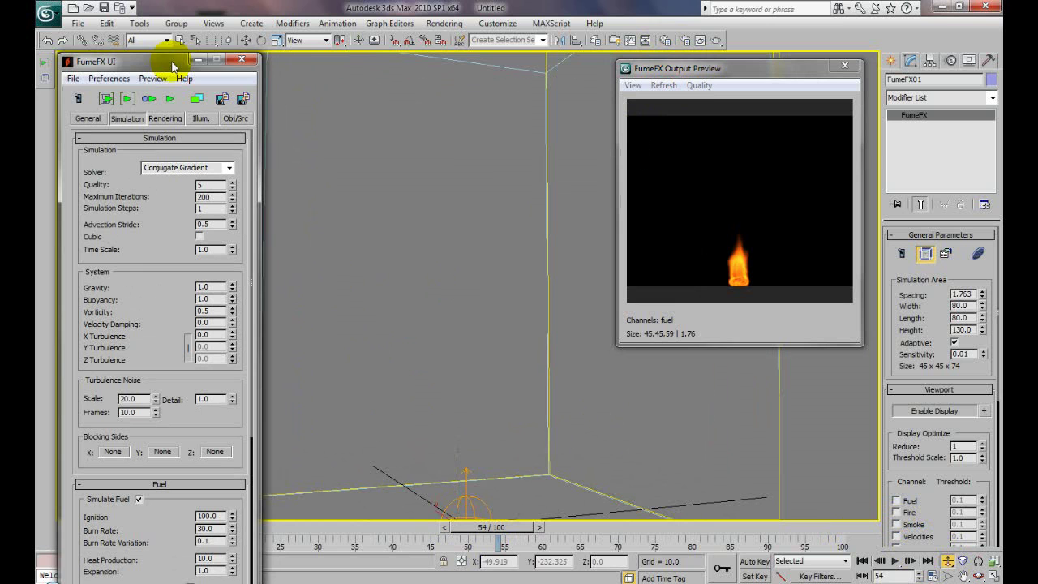
{"action": "left_click", "coordinate": [246, 40]}
{"action": "left_click", "coordinate": [415, 456]}
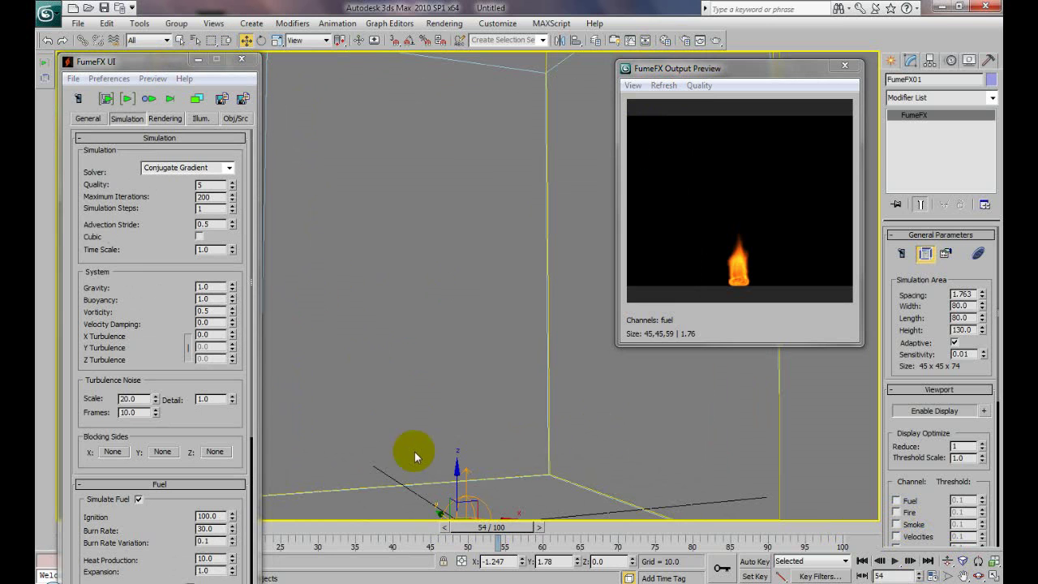
{"action": "left_click", "coordinate": [468, 477]}
{"action": "left_click_drag", "start_coordinate": [463, 467], "coordinate": [464, 387]}
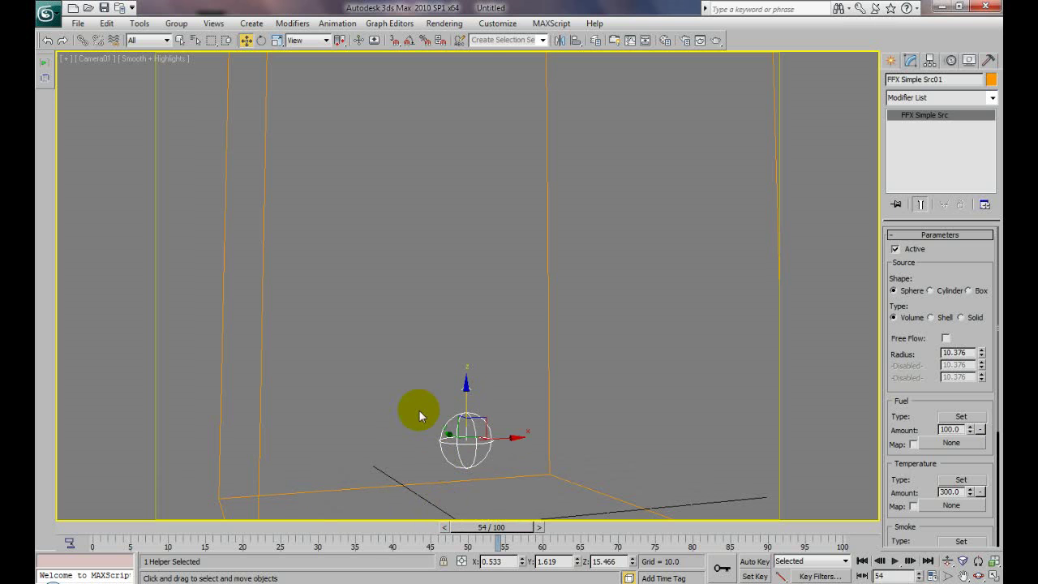
- Reselect the FumeFX container and simulate the fire with the raised source, stopping at about frame 36
{"action": "left_click", "coordinate": [258, 396]}
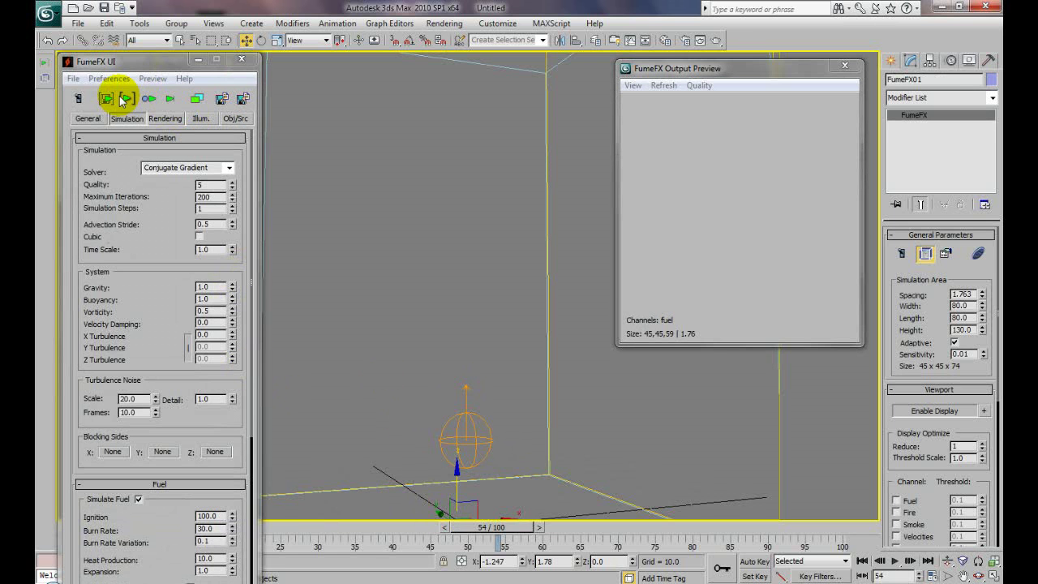
{"action": "left_click", "coordinate": [124, 99]}
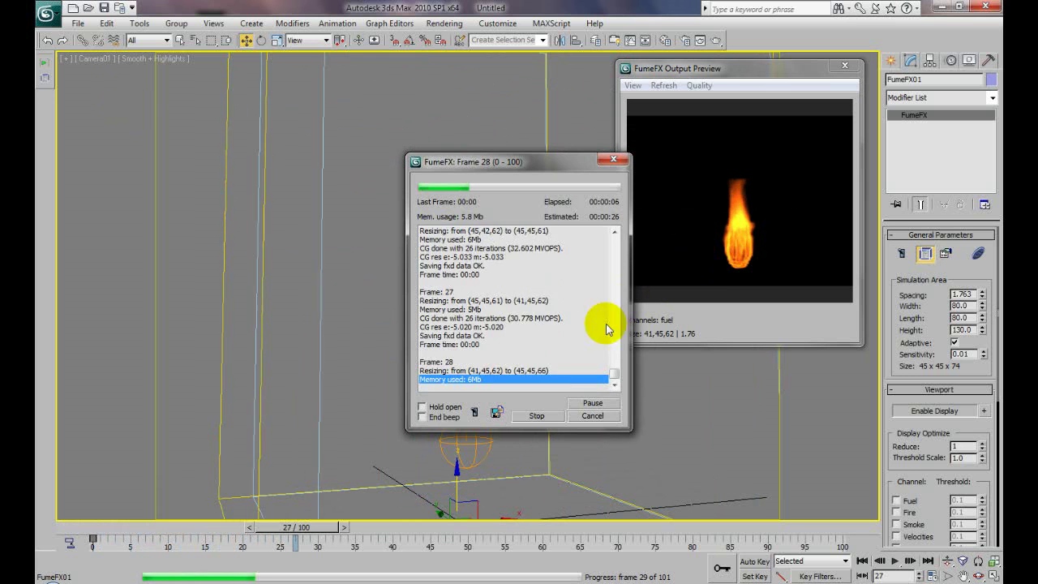
{"action": "left_click", "coordinate": [549, 418]}
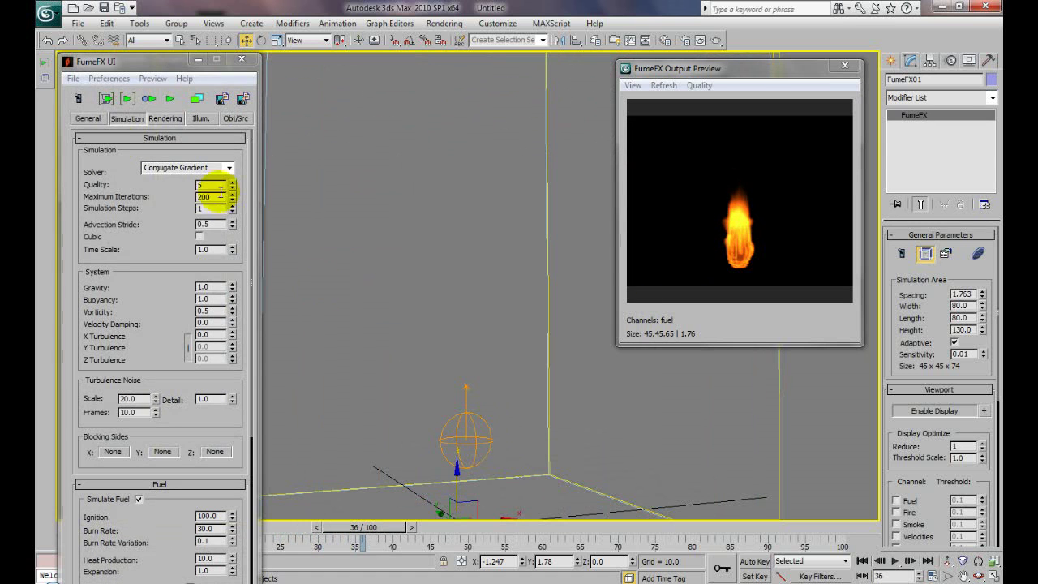
- Undo the source's upward move and rerun the FumeFX simulation, stopping at about frame 51
{"action": "left_click", "coordinate": [47, 41]}
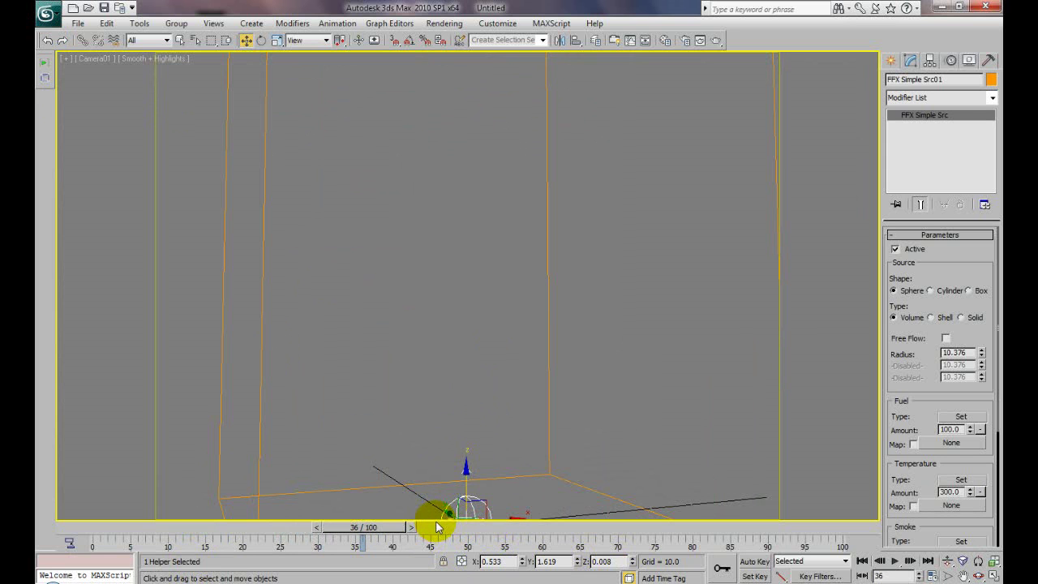
{"action": "left_click", "coordinate": [258, 475]}
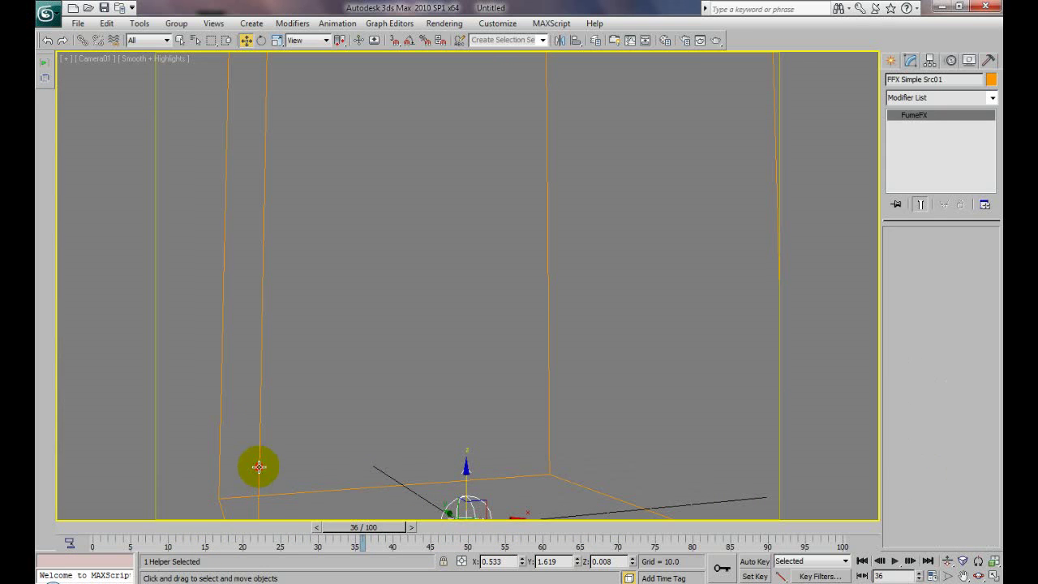
{"action": "left_click", "coordinate": [127, 101]}
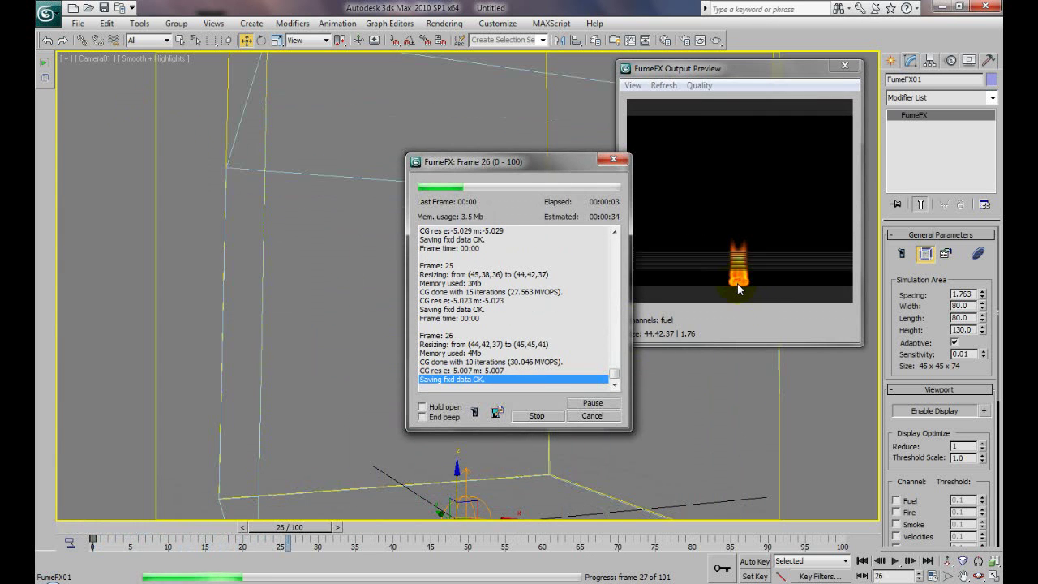
{"action": "left_click", "coordinate": [537, 416]}
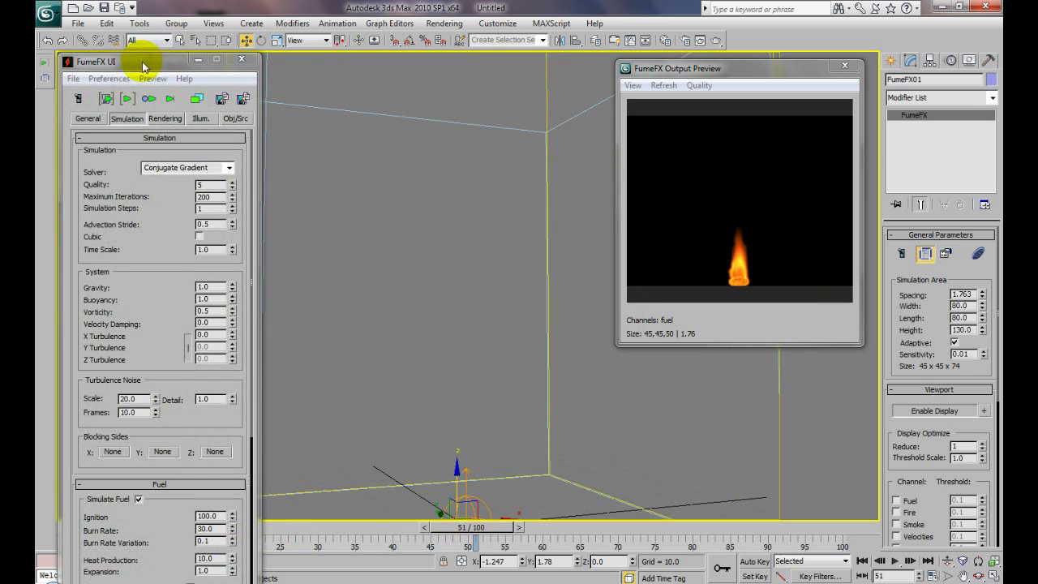
- Set the fuel Burn Rate to 17.3 and rerun the fire simulation, stopping at about frame 96
{"action": "left_click_drag", "start_coordinate": [143, 66], "coordinate": [139, 28]}
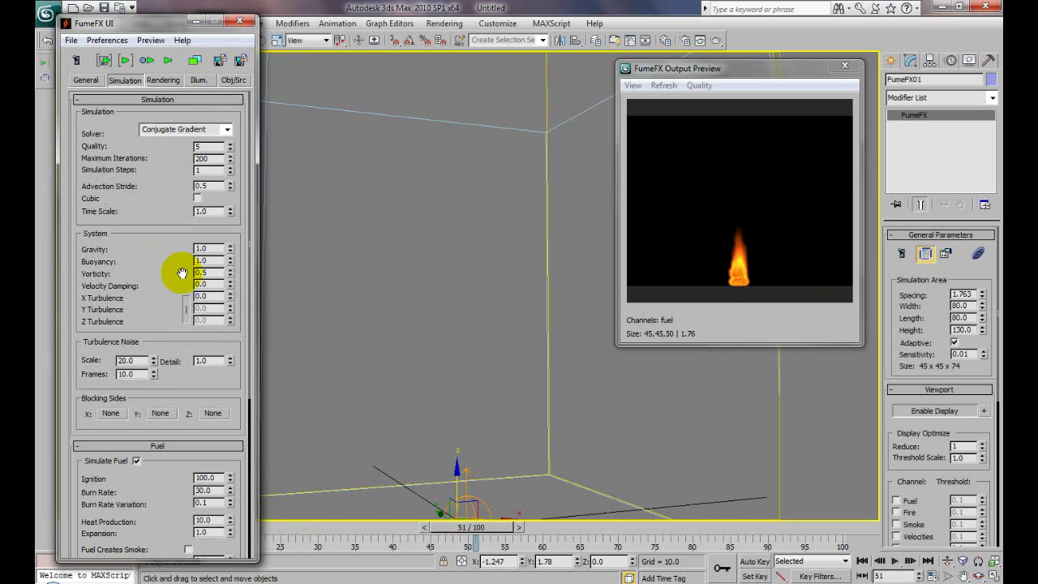
{"action": "left_click_drag", "start_coordinate": [181, 285], "coordinate": [177, 263]}
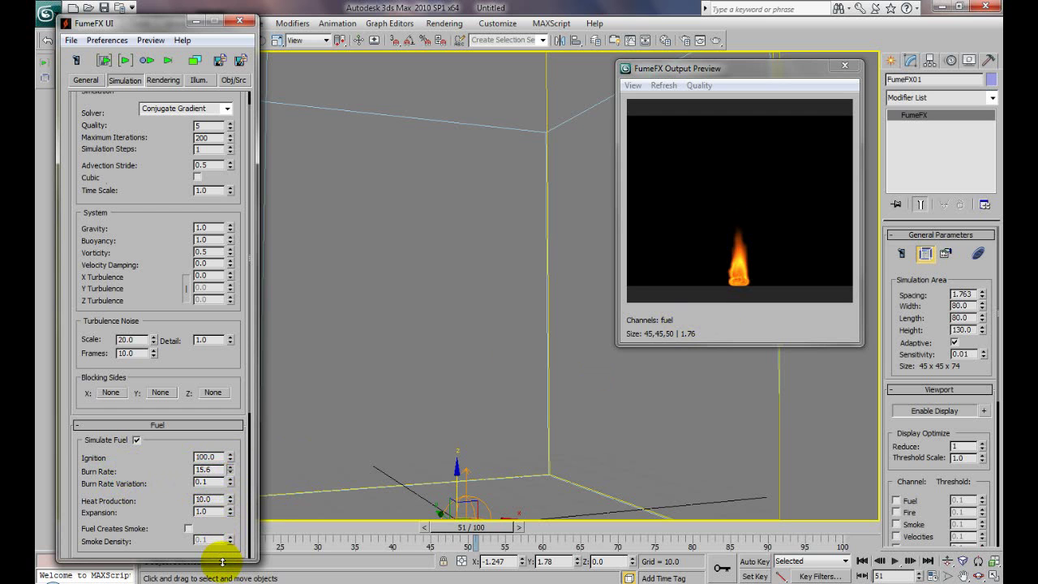
{"action": "left_click", "coordinate": [124, 60]}
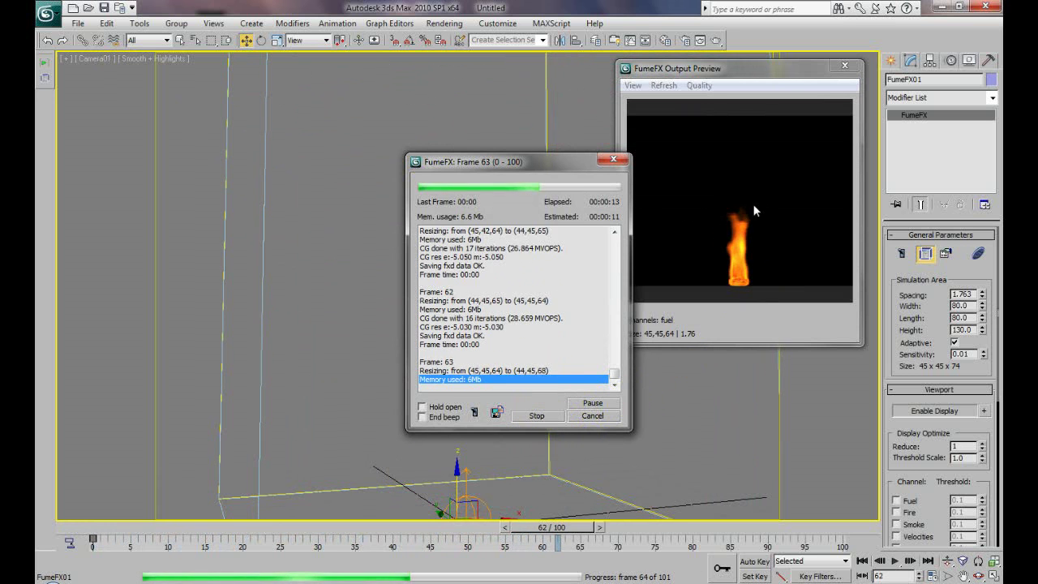
{"action": "left_click", "coordinate": [537, 418]}
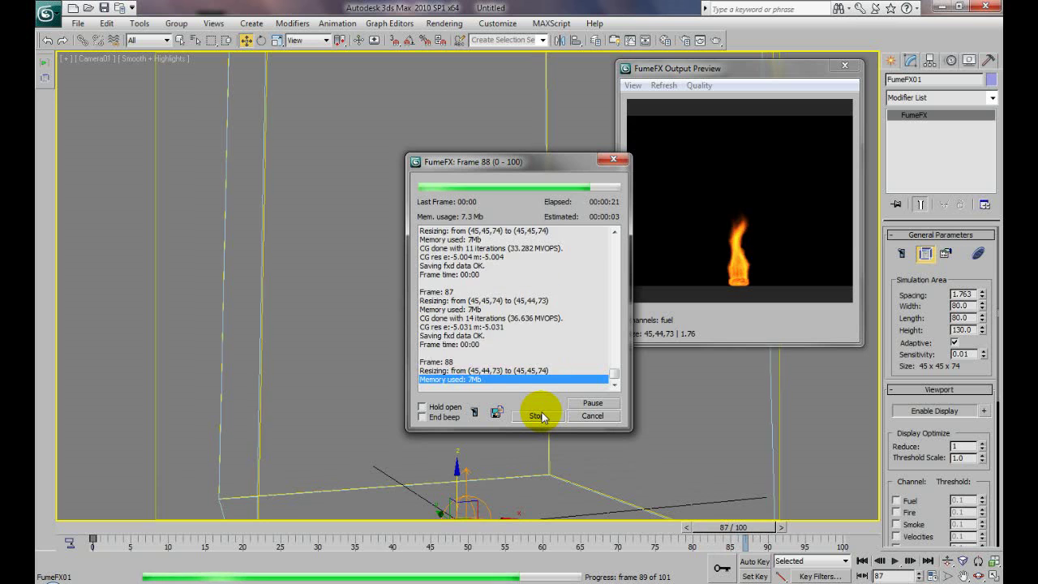
{"action": "left_click", "coordinate": [539, 415]}
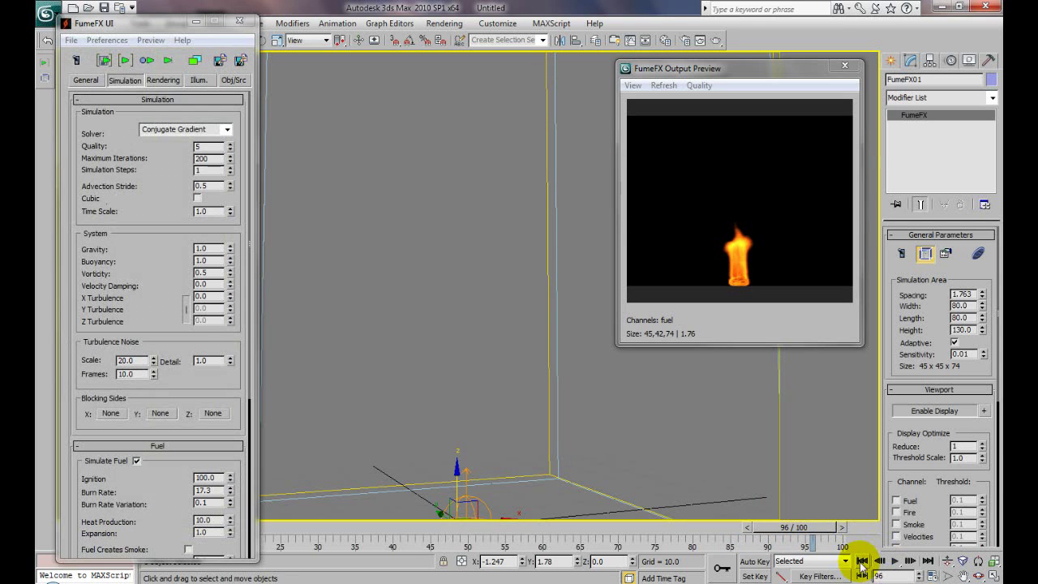
- Play the simulated fire animation from the first frame and stop it at frame 55
{"action": "left_click", "coordinate": [861, 560]}
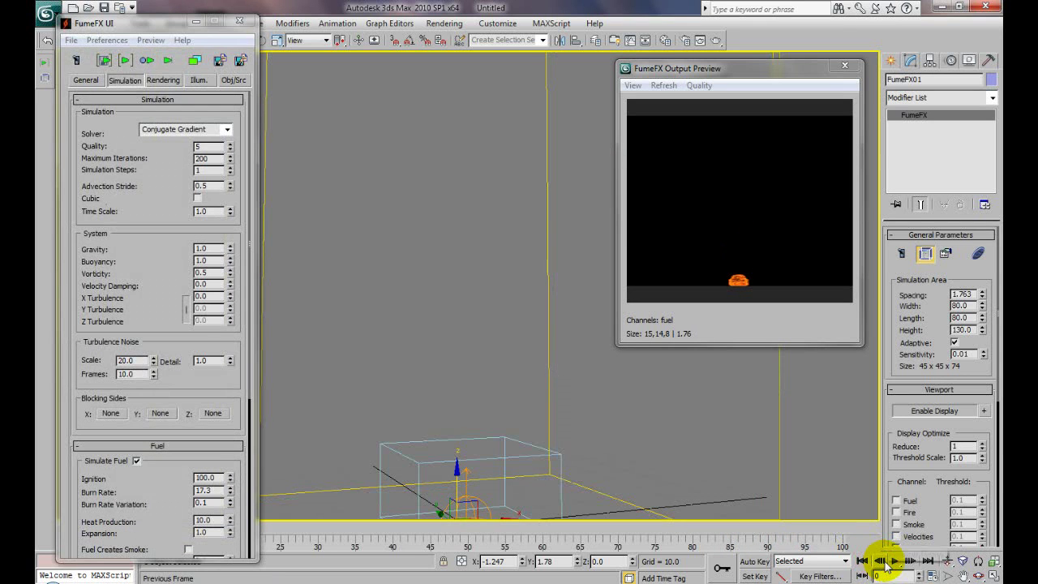
{"action": "left_click", "coordinate": [895, 560]}
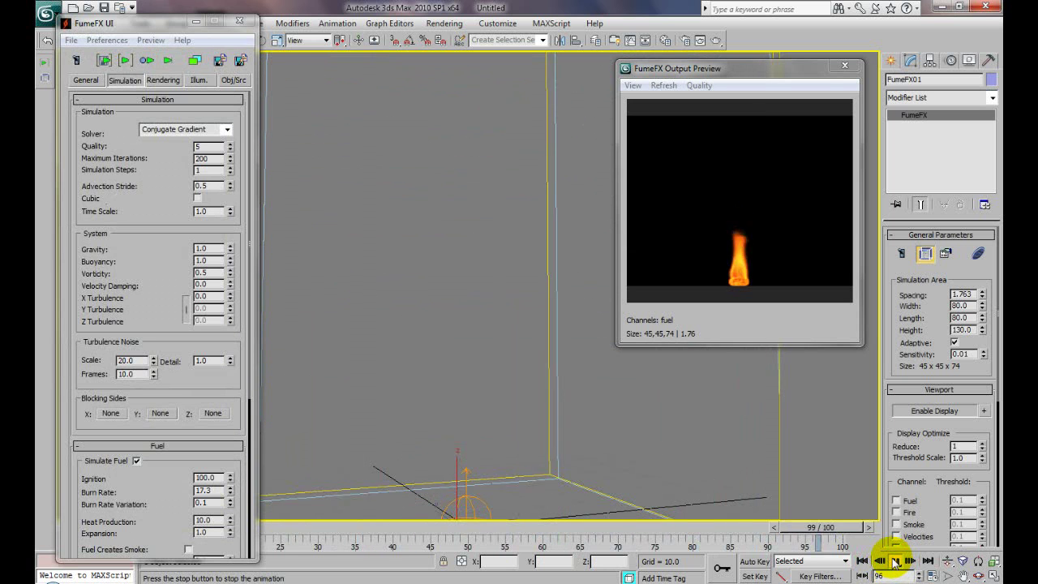
{"action": "left_click", "coordinate": [895, 560]}
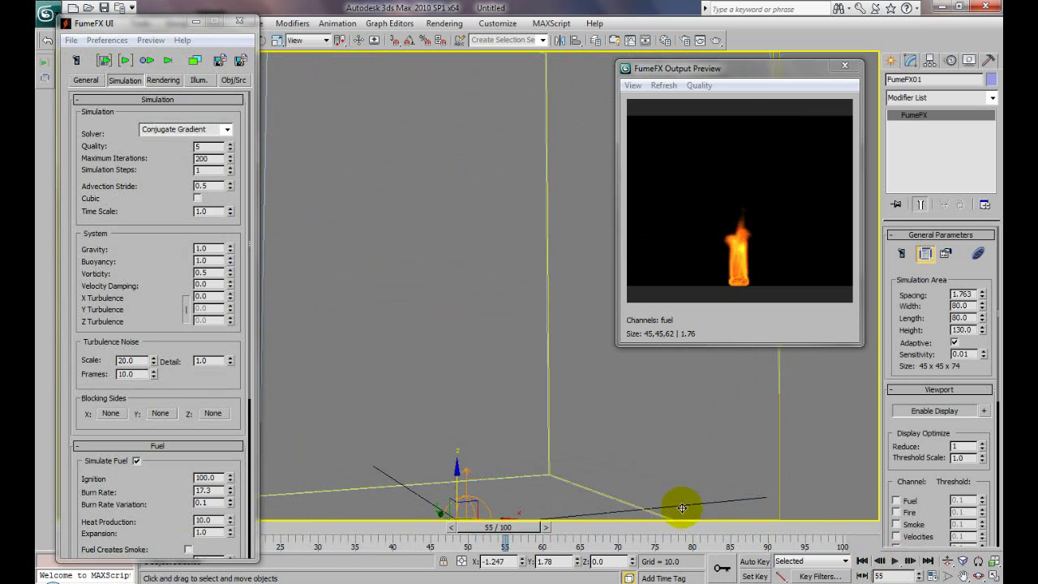
- Set the Fuel amount of the FumeFX simple source to 1.0
{"action": "left_click_drag", "start_coordinate": [153, 486], "coordinate": [166, 443]}
{"action": "left_click", "coordinate": [209, 487]}
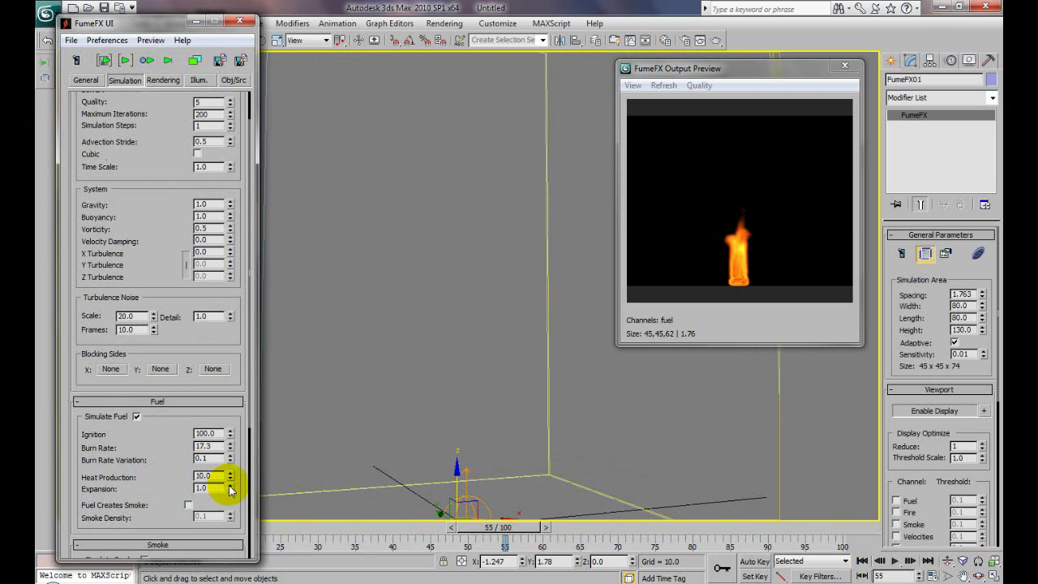
{"action": "left_click_drag", "start_coordinate": [168, 246], "coordinate": [166, 290]}
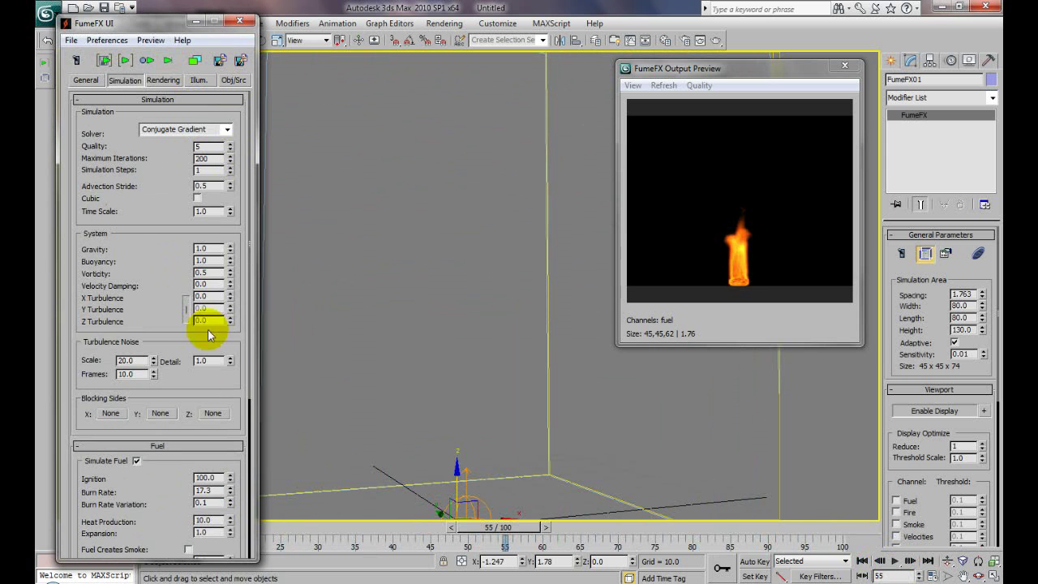
{"action": "left_click", "coordinate": [233, 80]}
{"action": "left_click_drag", "start_coordinate": [196, 354], "coordinate": [203, 209]}
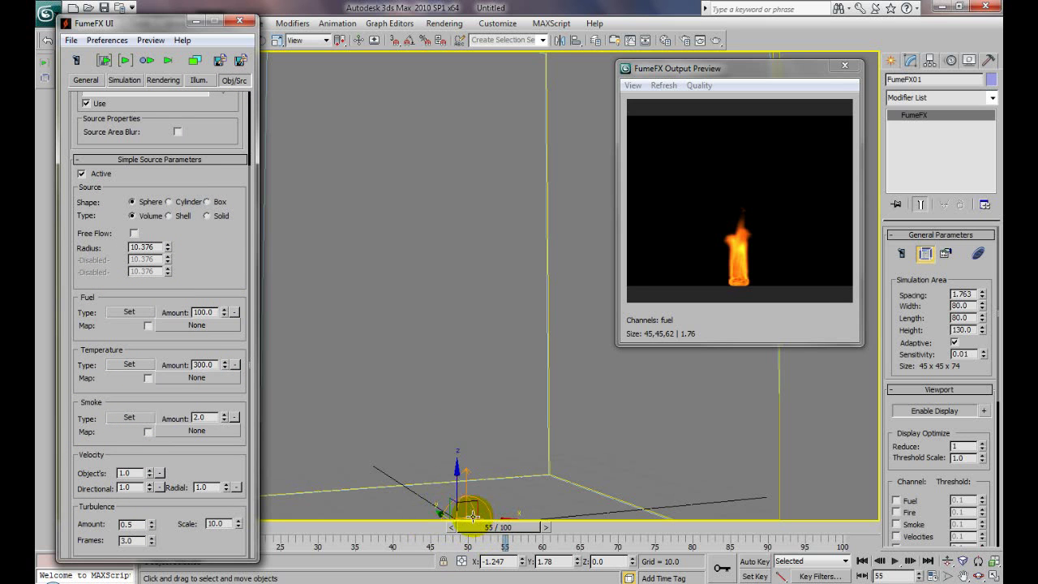
{"action": "left_click_drag", "start_coordinate": [224, 314], "coordinate": [240, 382]}
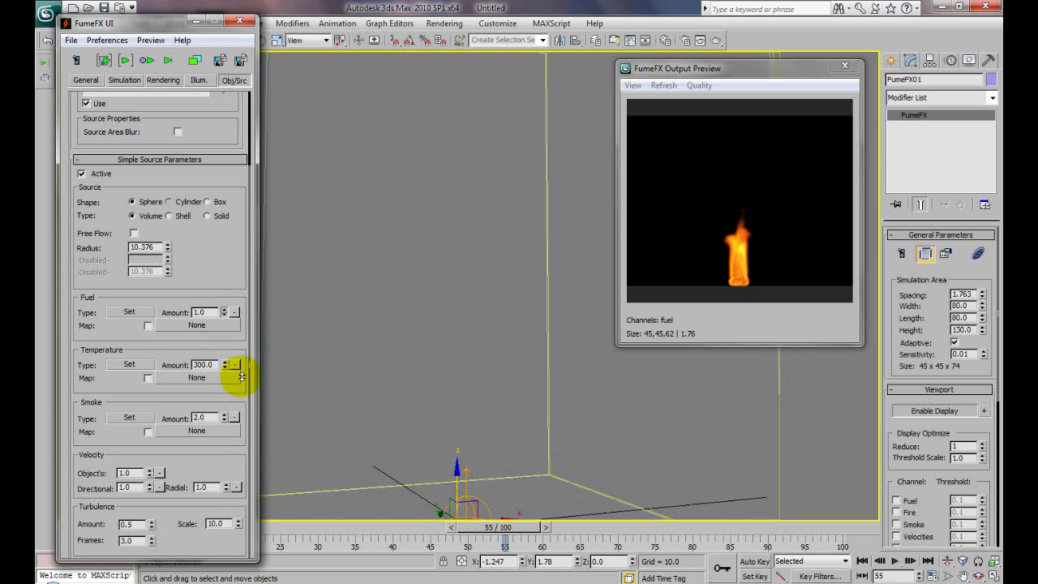
- Rerun the fire simulation with the source's Fuel amount at 100.0 and Temperature amount at 15.0, stopping at about frame 31
{"action": "left_click", "coordinate": [124, 62]}
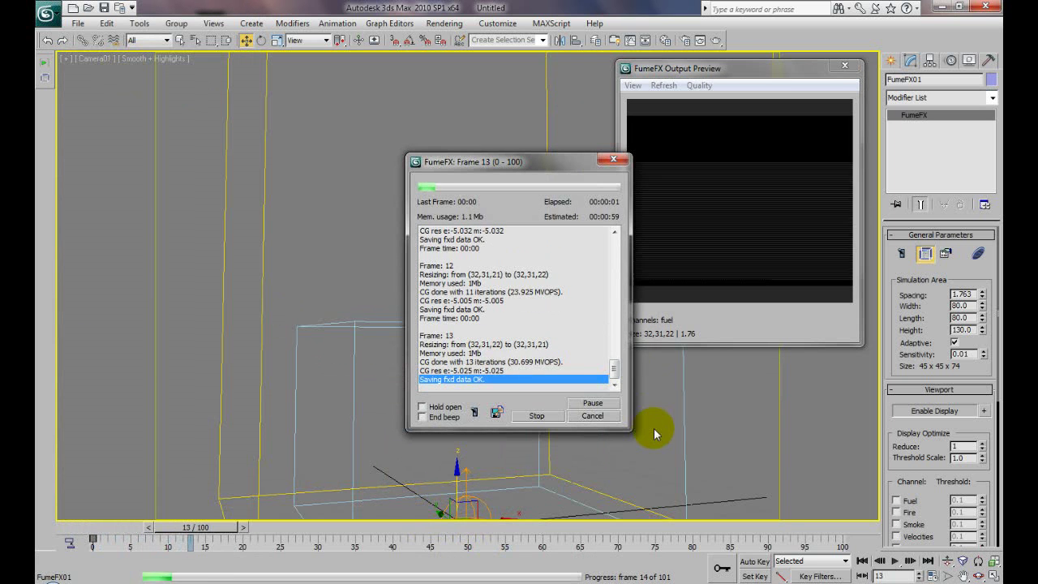
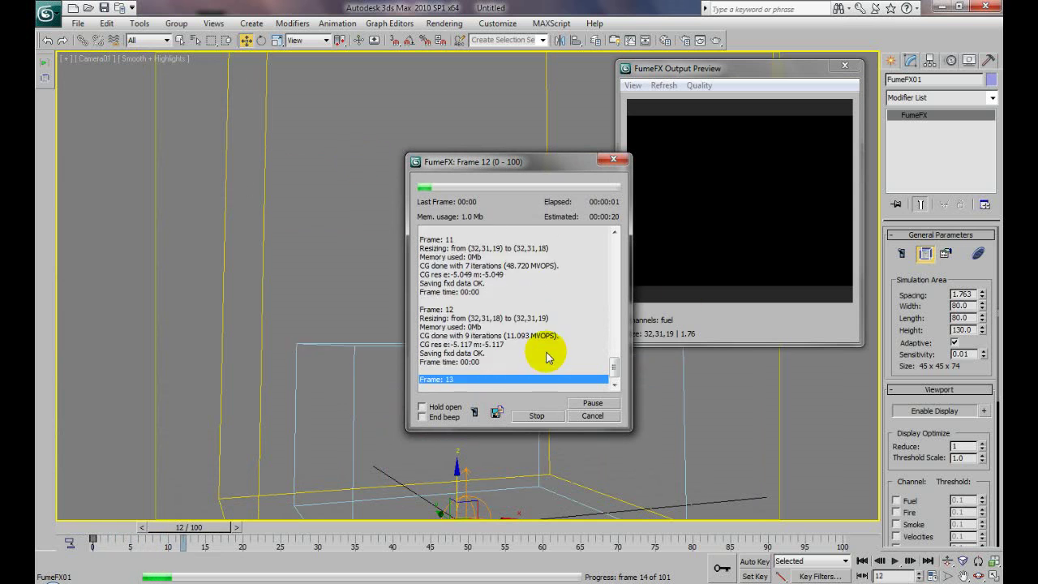
{"action": "left_click", "coordinate": [537, 415]}
{"action": "left_click_drag", "start_coordinate": [173, 439], "coordinate": [174, 413]}
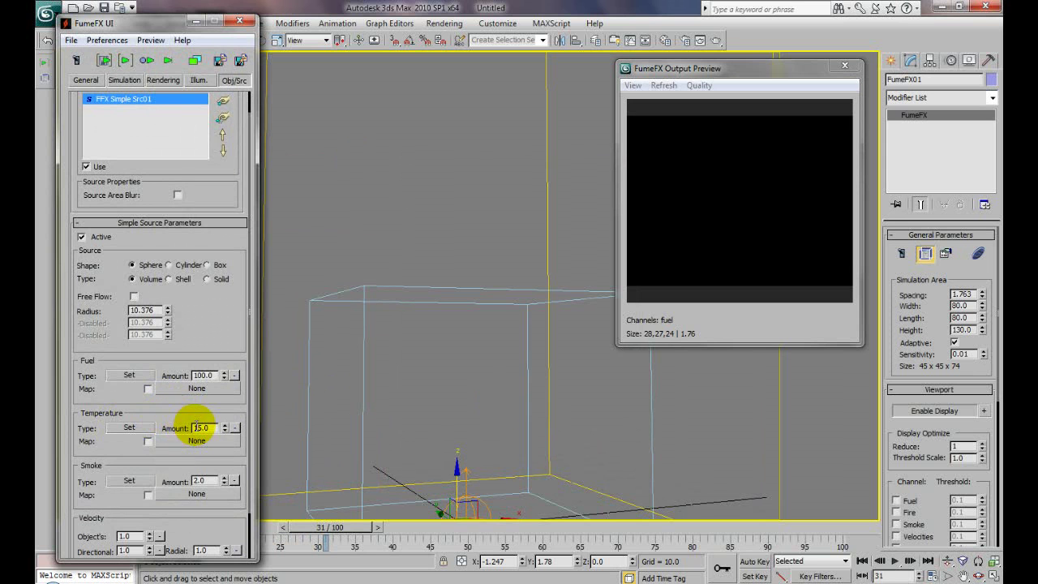
{"action": "left_click_drag", "start_coordinate": [174, 423], "coordinate": [172, 428]}
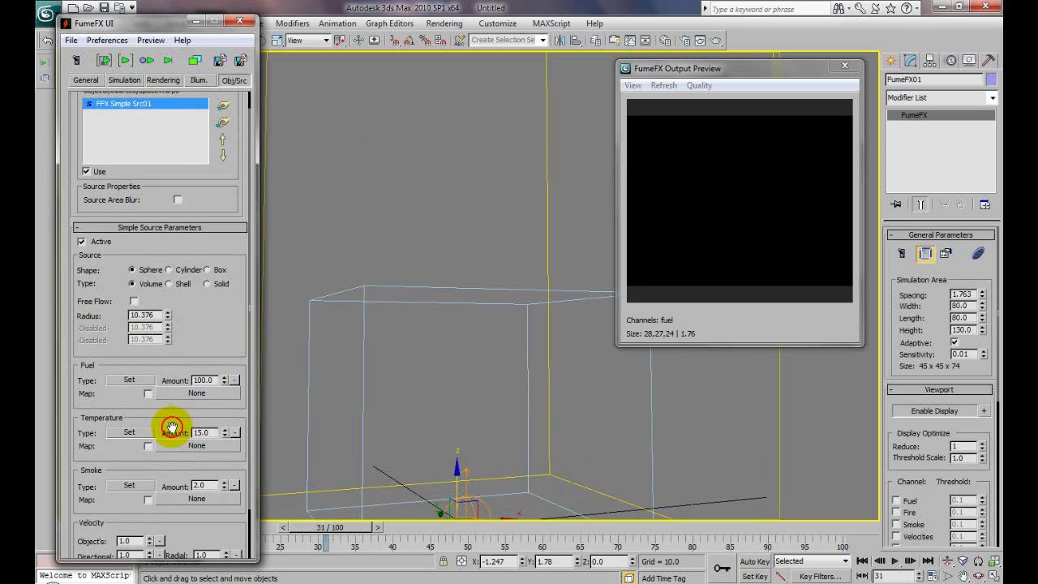
- Set the fuel Ignition to 5.2 and rerun the fire simulation through frame 100
{"action": "left_click", "coordinate": [125, 80]}
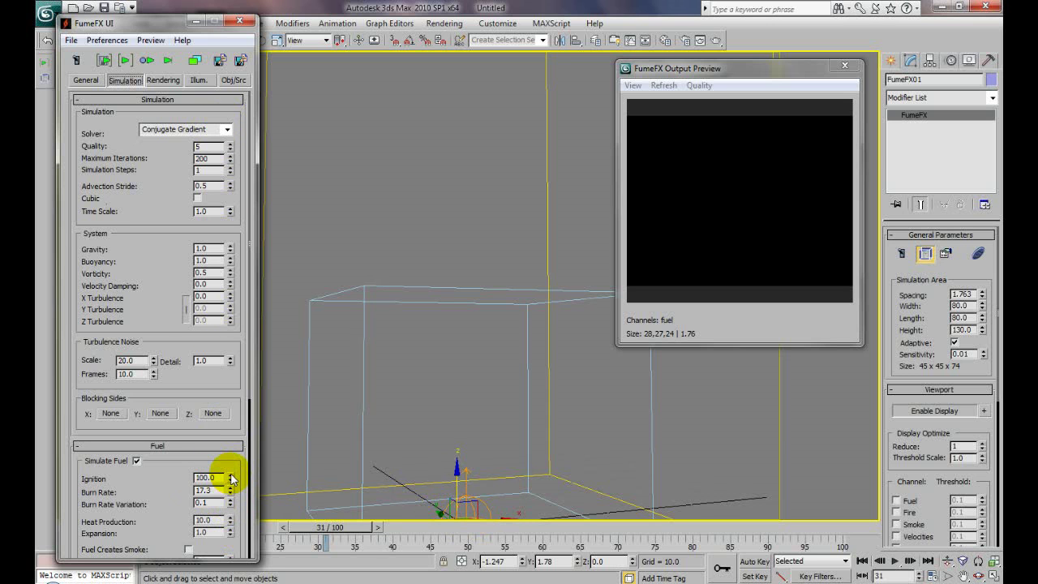
{"action": "left_click_drag", "start_coordinate": [230, 475], "coordinate": [227, 535]}
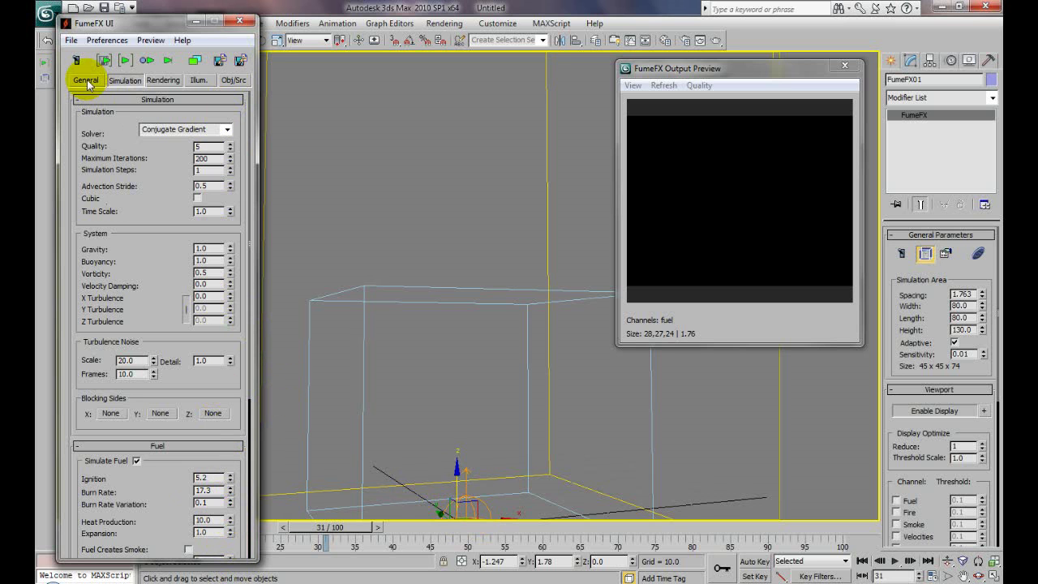
{"action": "left_click", "coordinate": [124, 62]}
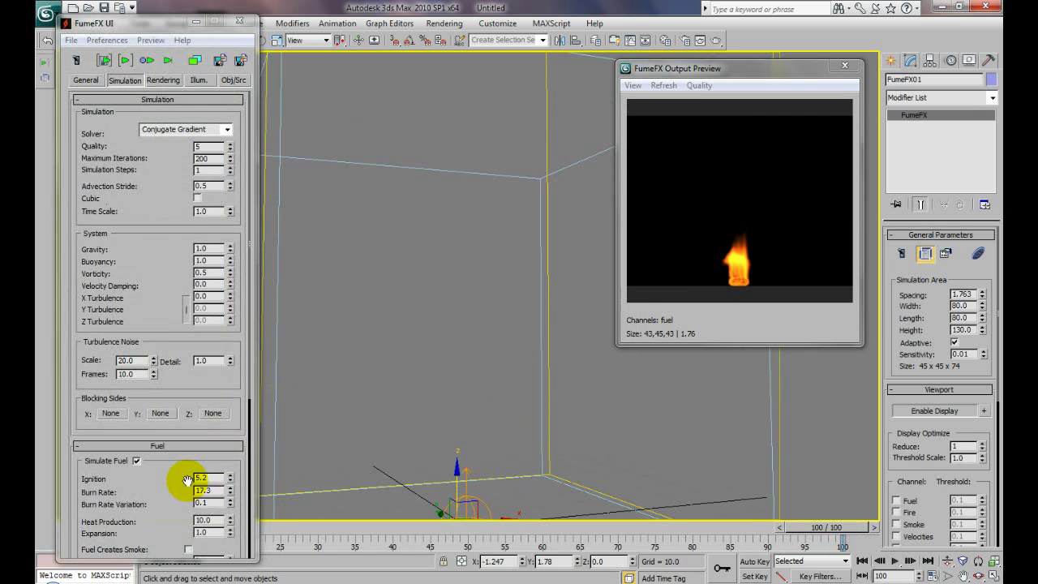
- Set the fuel Ignition to 0.0 and rerun the fire simulation, stopping at about frame 25
{"action": "left_click_drag", "start_coordinate": [175, 477], "coordinate": [186, 446]}
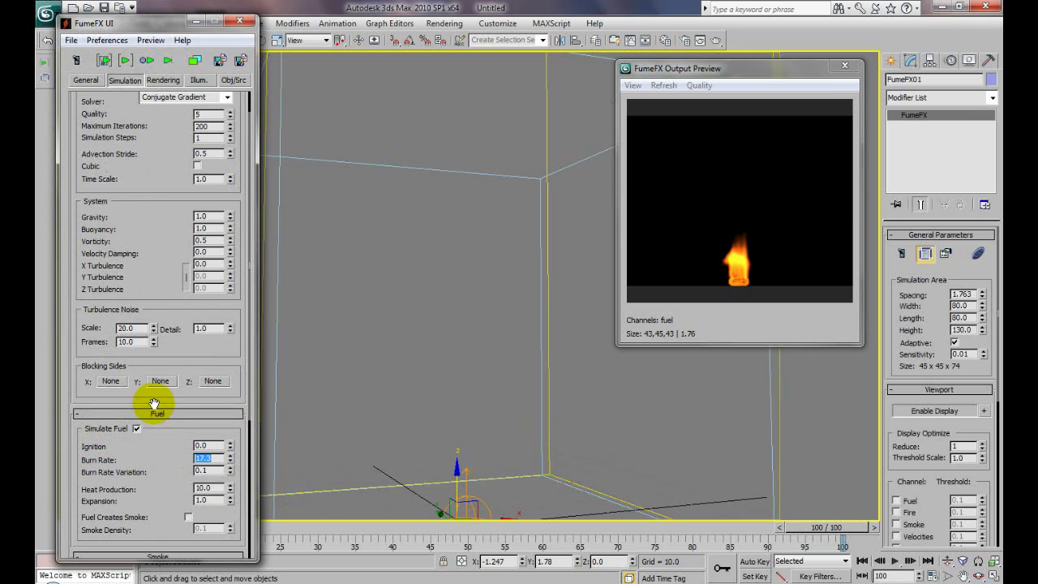
{"action": "left_click", "coordinate": [126, 60]}
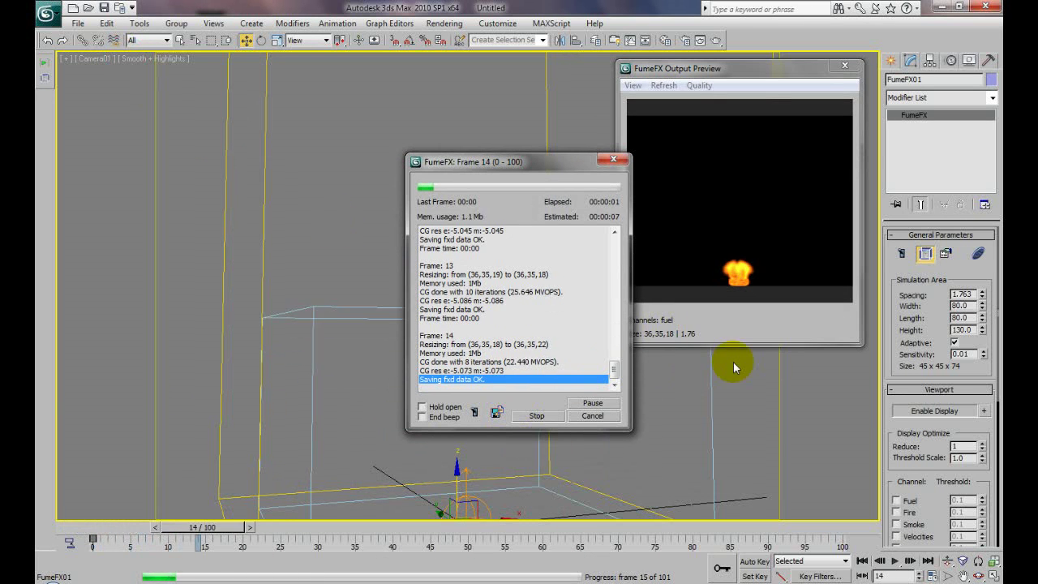
{"action": "left_click", "coordinate": [537, 415]}
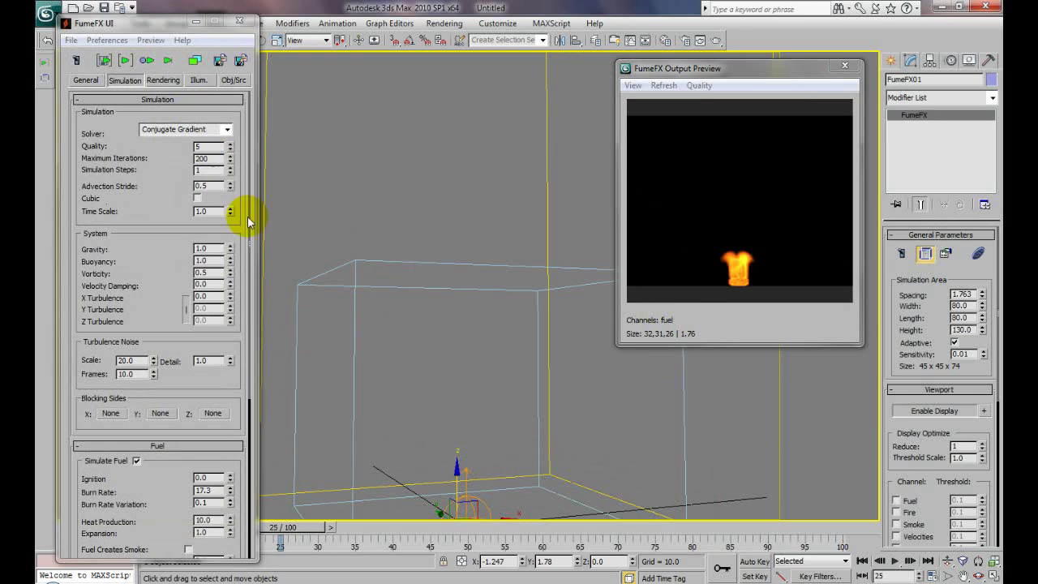
- Set the simple source's Temperature amount to 800.1, rerun the fire simulation and stop it partway
{"action": "left_click", "coordinate": [233, 81]}
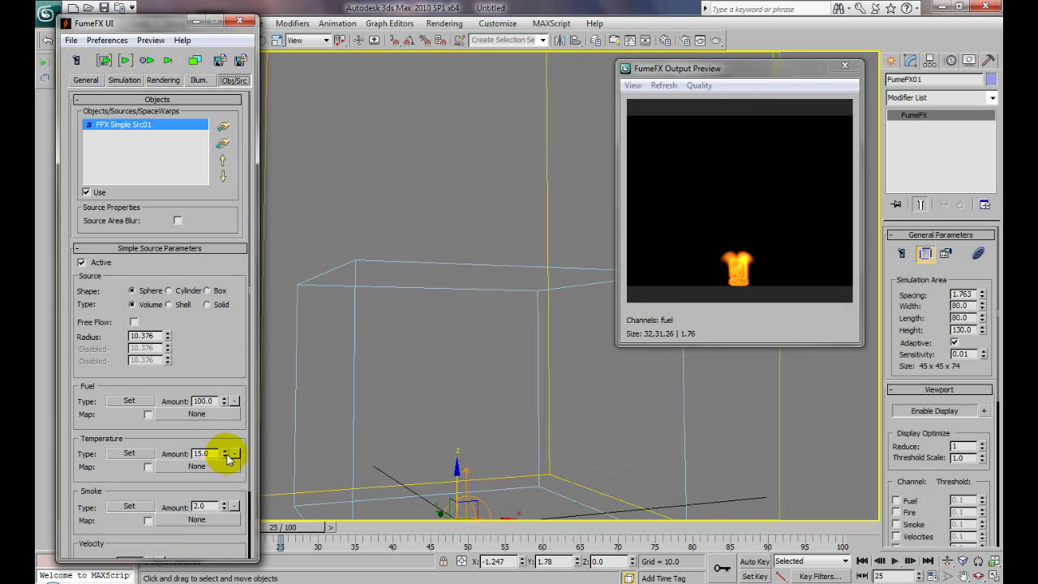
{"action": "left_click_drag", "start_coordinate": [230, 458], "coordinate": [271, 330]}
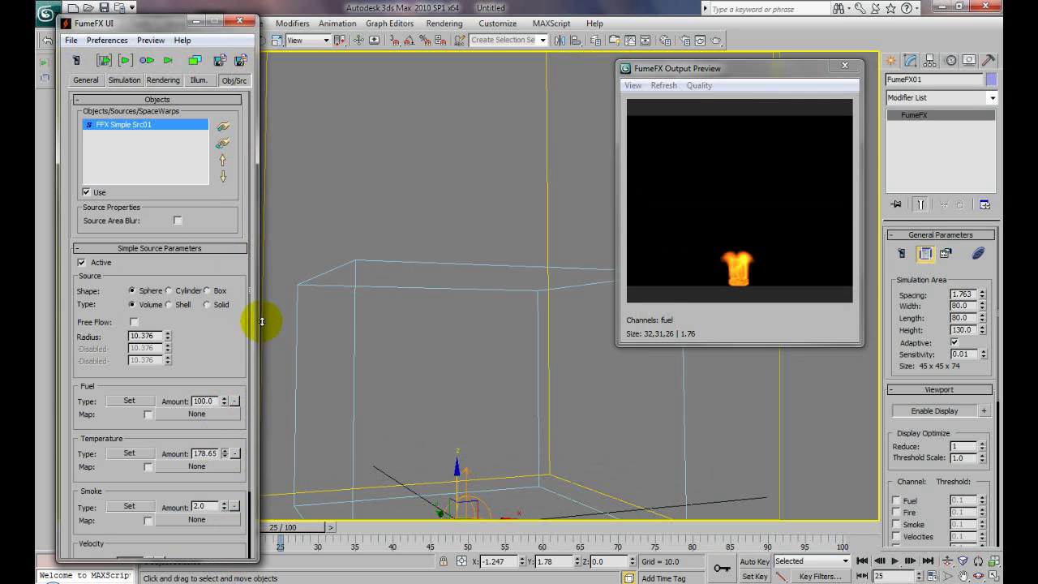
{"action": "left_click_drag", "start_coordinate": [271, 530], "coordinate": [236, 35]}
{"action": "left_click_drag", "start_coordinate": [205, 398], "coordinate": [238, 65]}
{"action": "left_click_drag", "start_coordinate": [237, 17], "coordinate": [248, 437]}
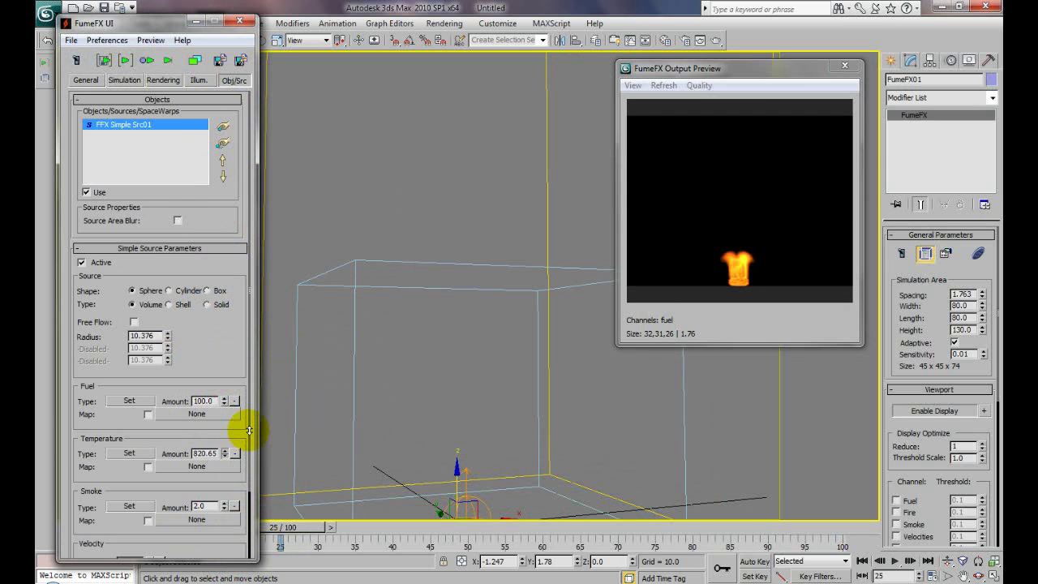
{"action": "left_click_drag", "start_coordinate": [245, 378], "coordinate": [197, 521]}
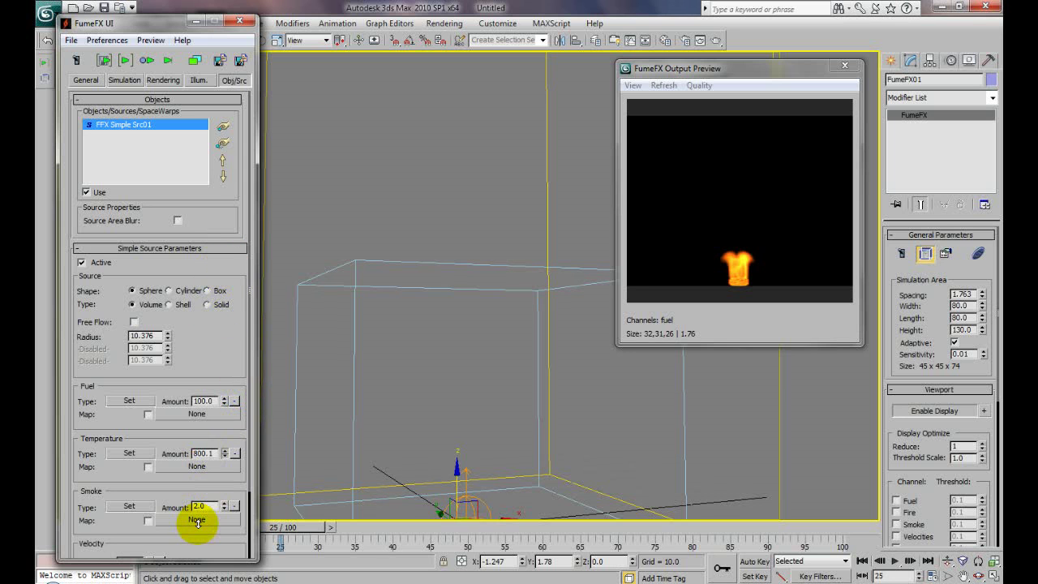
{"action": "left_click", "coordinate": [125, 60]}
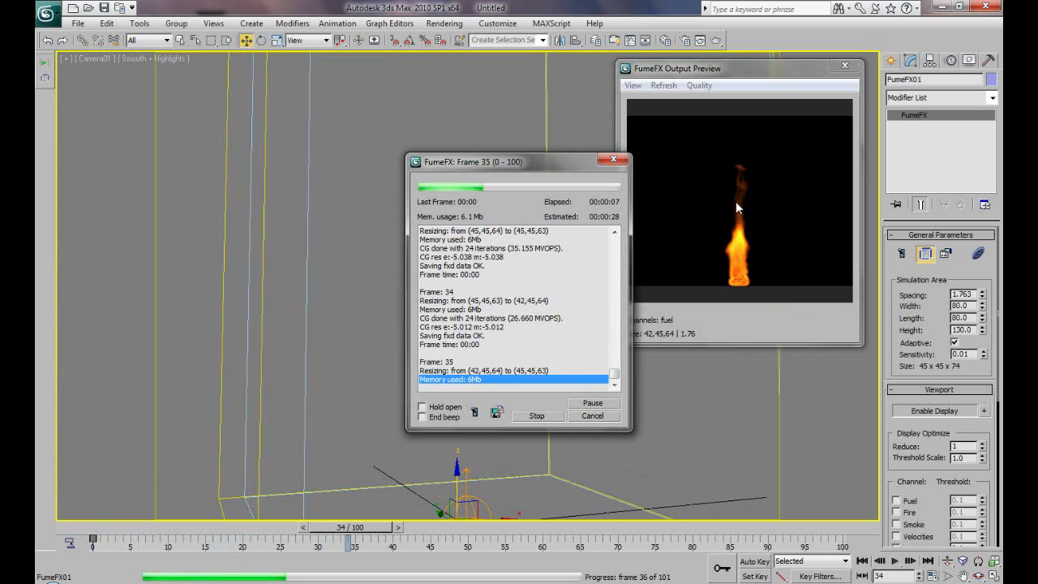
{"action": "left_click", "coordinate": [746, 300]}
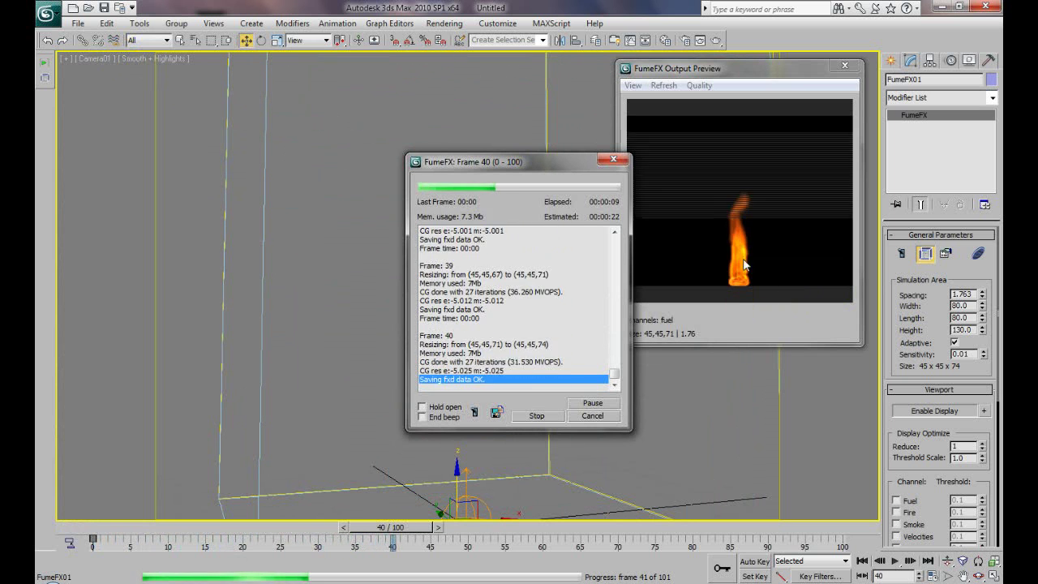
{"action": "left_click", "coordinate": [543, 415]}
- Play the simulated fire animation from the first frame and stop it at frame 98
{"action": "left_click", "coordinate": [862, 560]}
{"action": "left_click", "coordinate": [894, 560]}
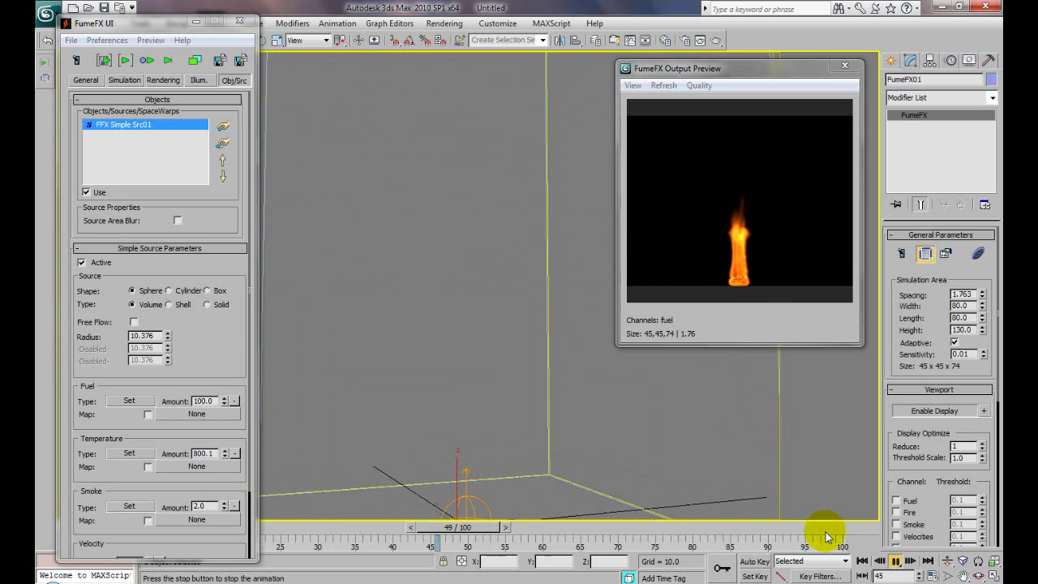
{"action": "left_click", "coordinate": [894, 561]}
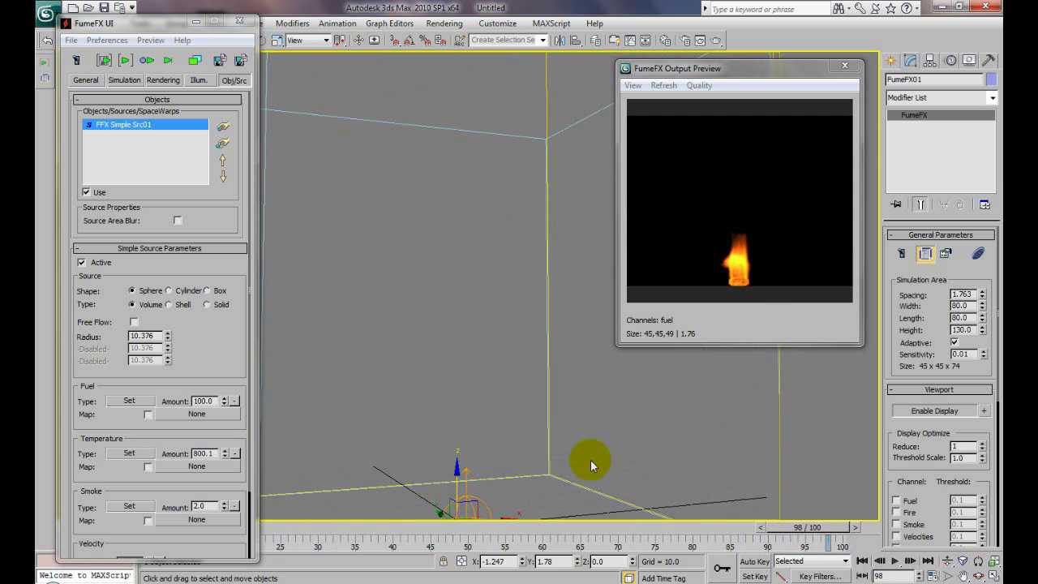
- Set the simple source's Directional velocity to 26.75 and rerun the simulation, stopping at about frame 20
{"action": "scroll", "coordinate": [190, 442], "scroll_direction": "down", "scroll_amount": 2}
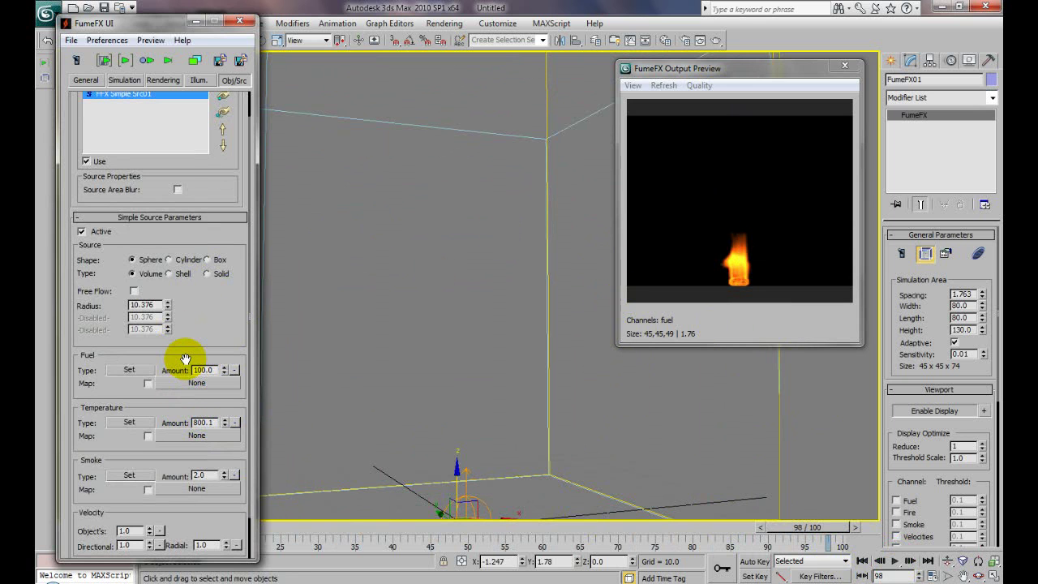
{"action": "scroll", "coordinate": [168, 393], "scroll_direction": "down", "scroll_amount": 2}
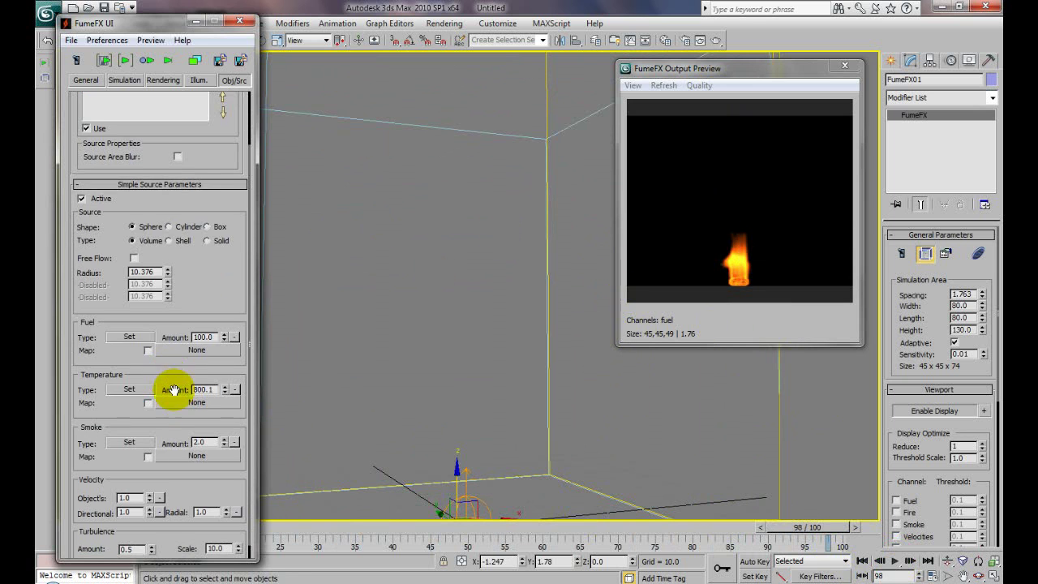
{"action": "scroll", "coordinate": [184, 431], "scroll_direction": "down", "scroll_amount": 1}
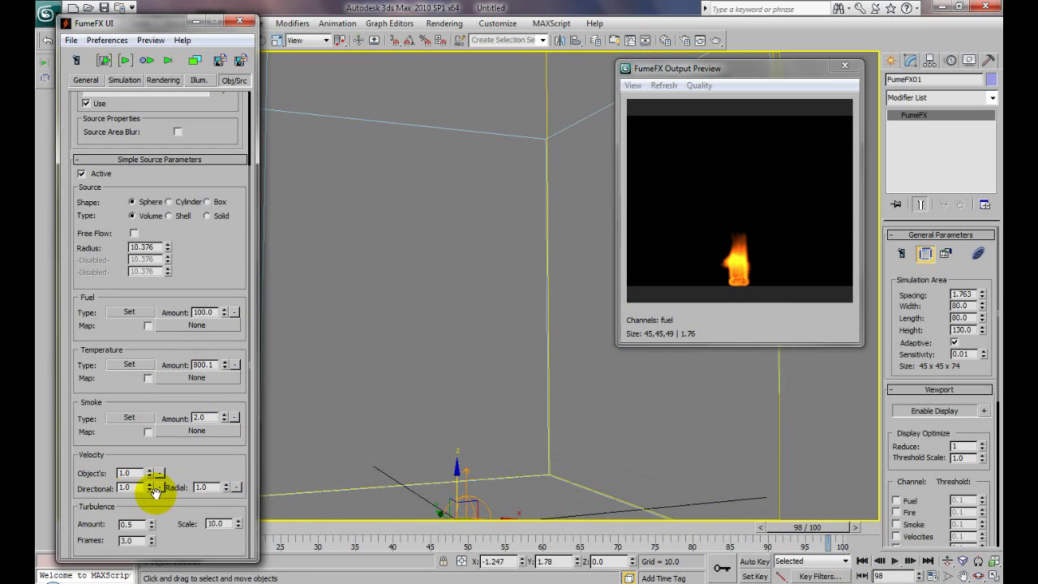
{"action": "left_click_drag", "start_coordinate": [149, 489], "coordinate": [219, 574]}
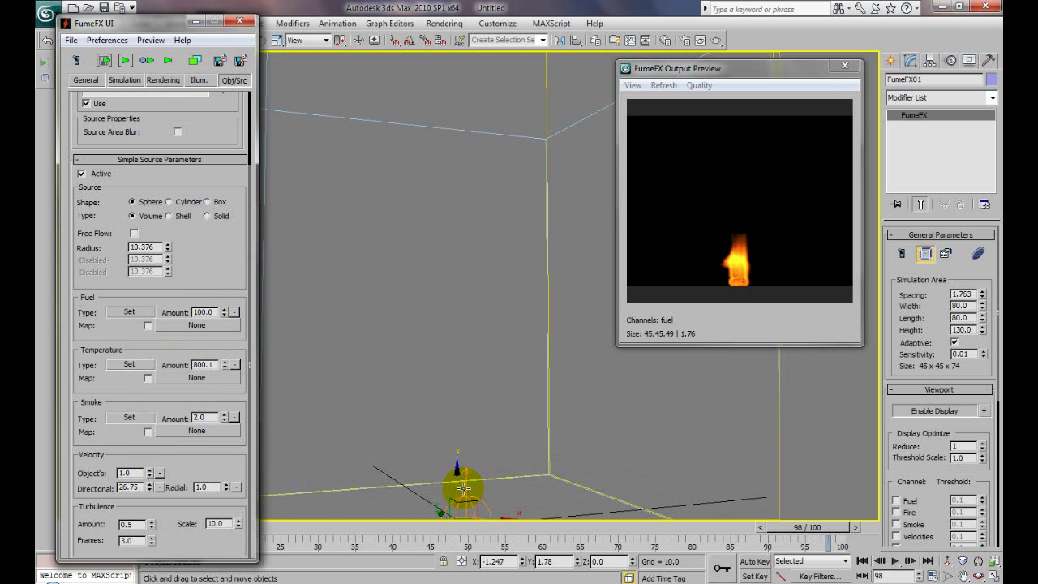
{"action": "left_click", "coordinate": [123, 61]}
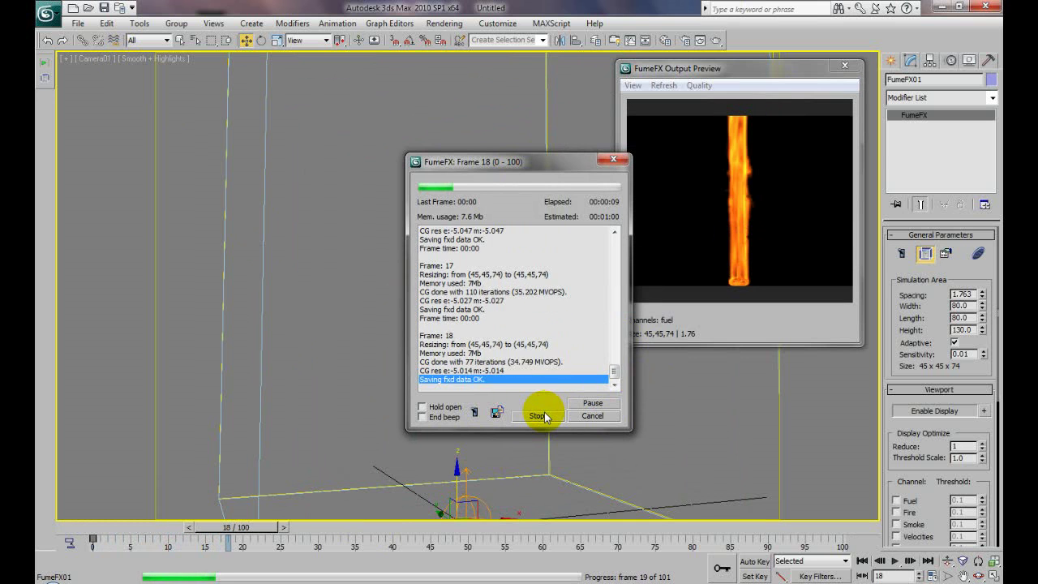
{"action": "left_click", "coordinate": [544, 415]}
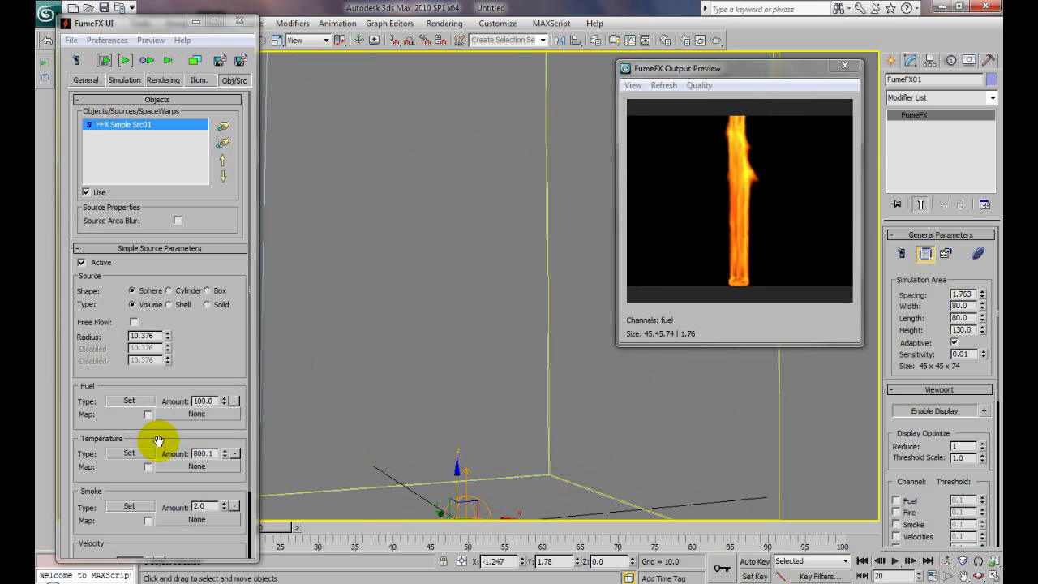
- Set the source's Directional velocity to 0.0 and Radial velocity to 19.25, and rerun the simulation, stopping at about frame 32
{"action": "left_click_drag", "start_coordinate": [158, 442], "coordinate": [162, 405]}
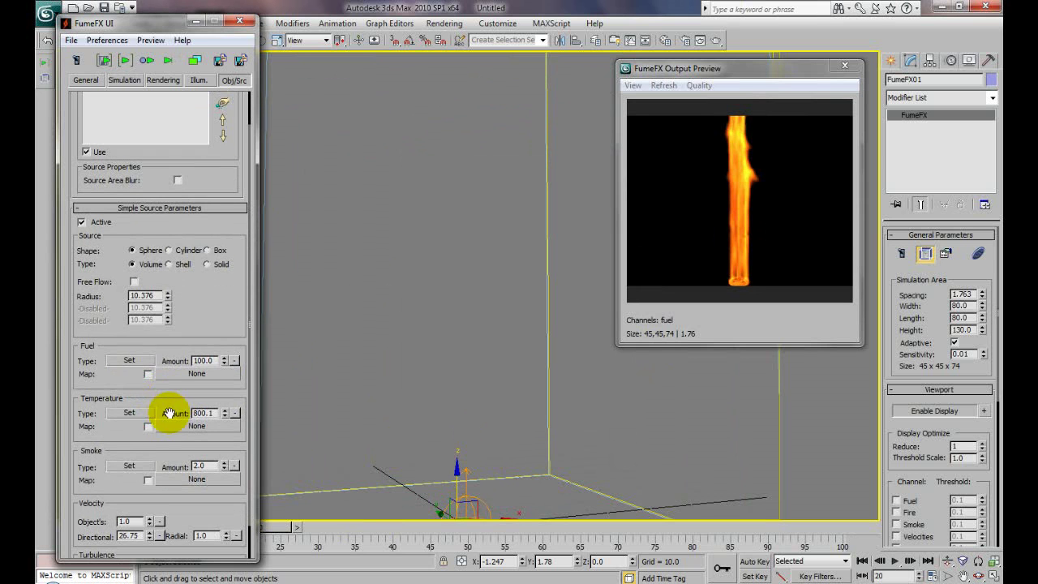
{"action": "left_click_drag", "start_coordinate": [157, 447], "coordinate": [170, 393]}
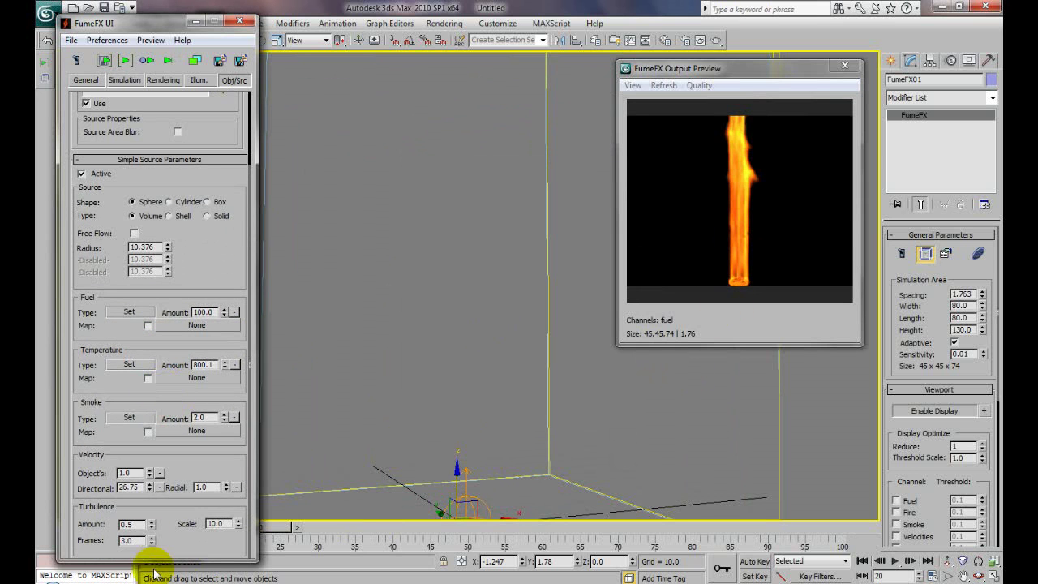
{"action": "right_click", "coordinate": [151, 484]}
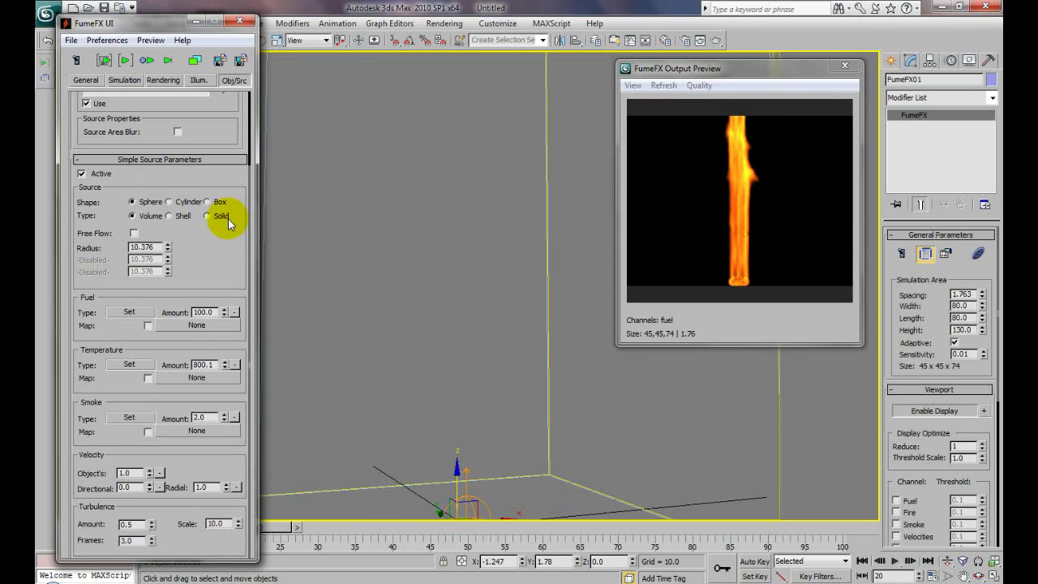
{"action": "left_click_drag", "start_coordinate": [227, 476], "coordinate": [120, 6]}
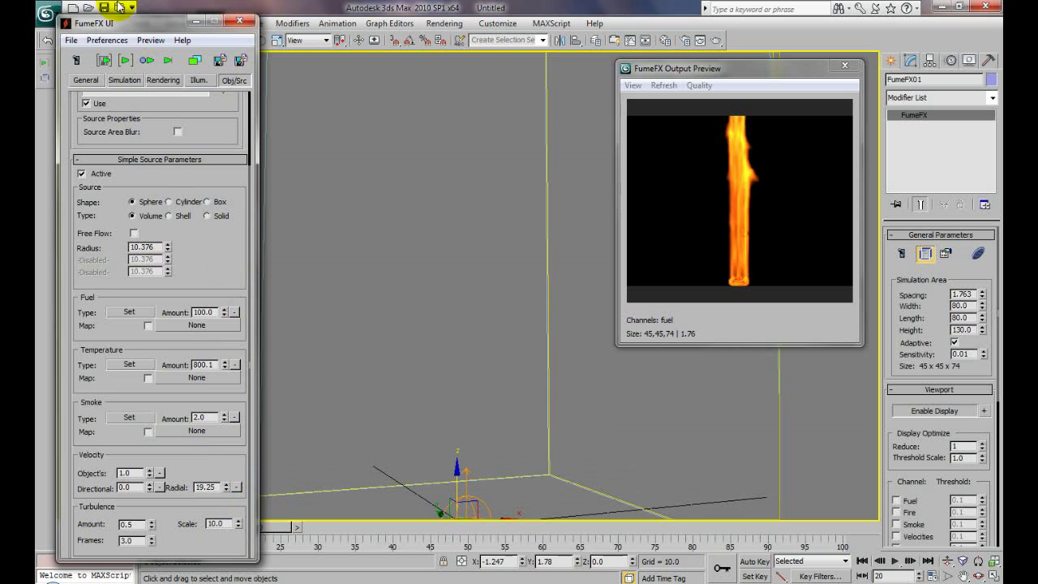
{"action": "left_click", "coordinate": [124, 60]}
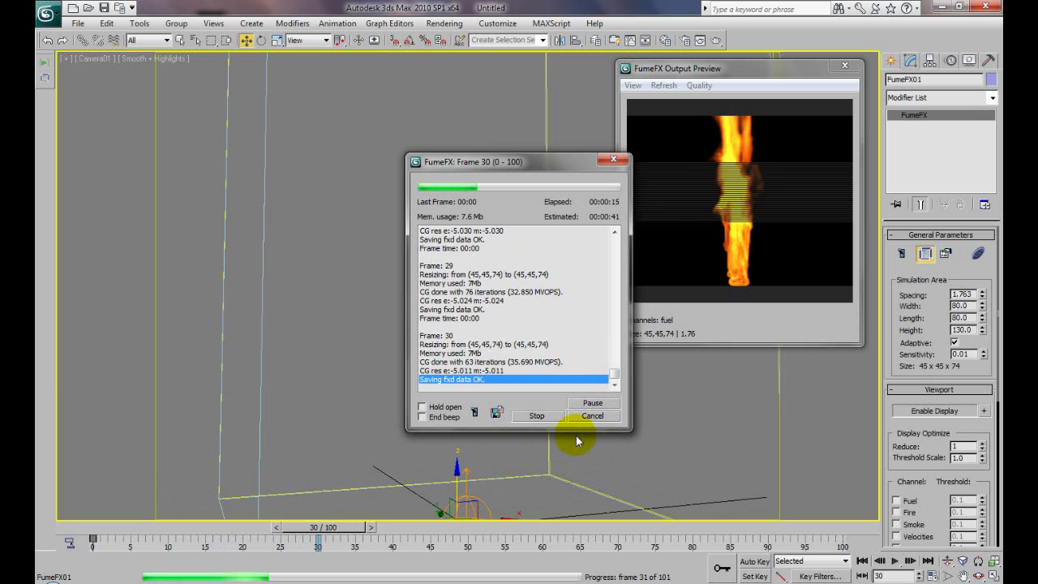
{"action": "left_click", "coordinate": [555, 417]}
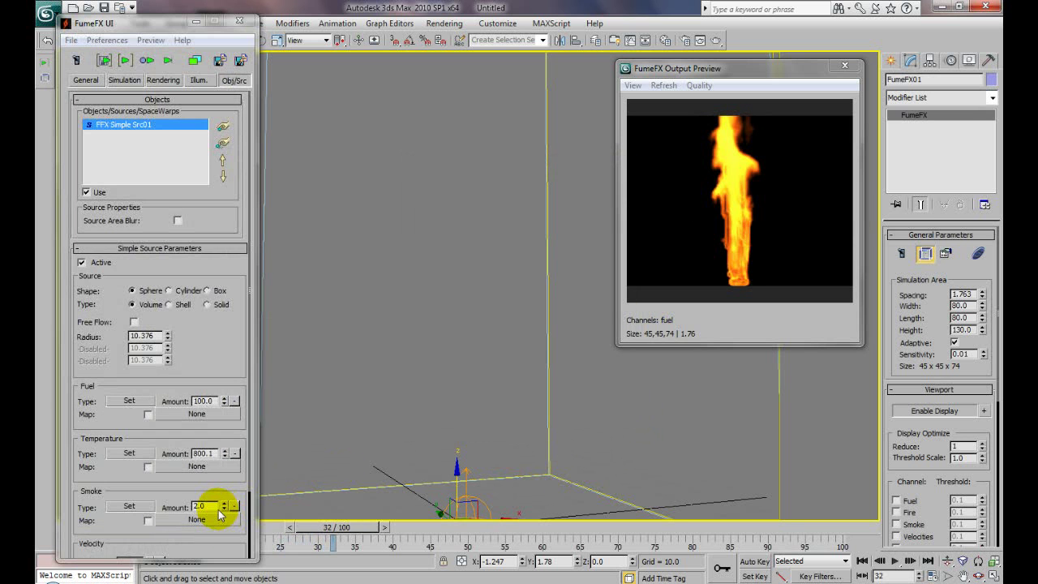
- Set the simple source's Radial and Object's velocity values to 0.0
{"action": "left_click_drag", "start_coordinate": [185, 487], "coordinate": [173, 308]}
{"action": "double_click", "coordinate": [207, 487]}
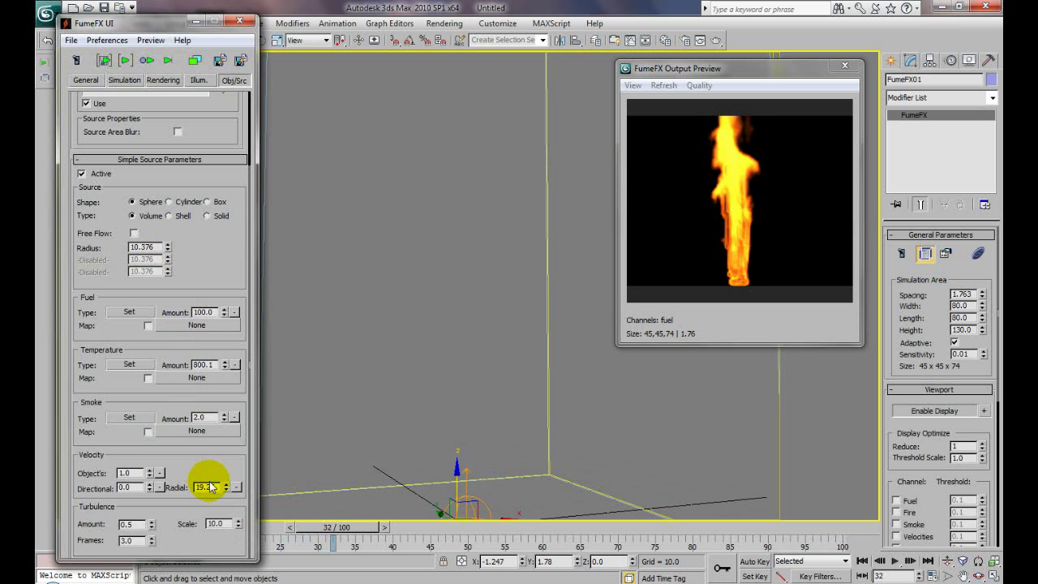
{"action": "scroll", "coordinate": [220, 487], "scroll_direction": "up", "scroll_amount": 1}
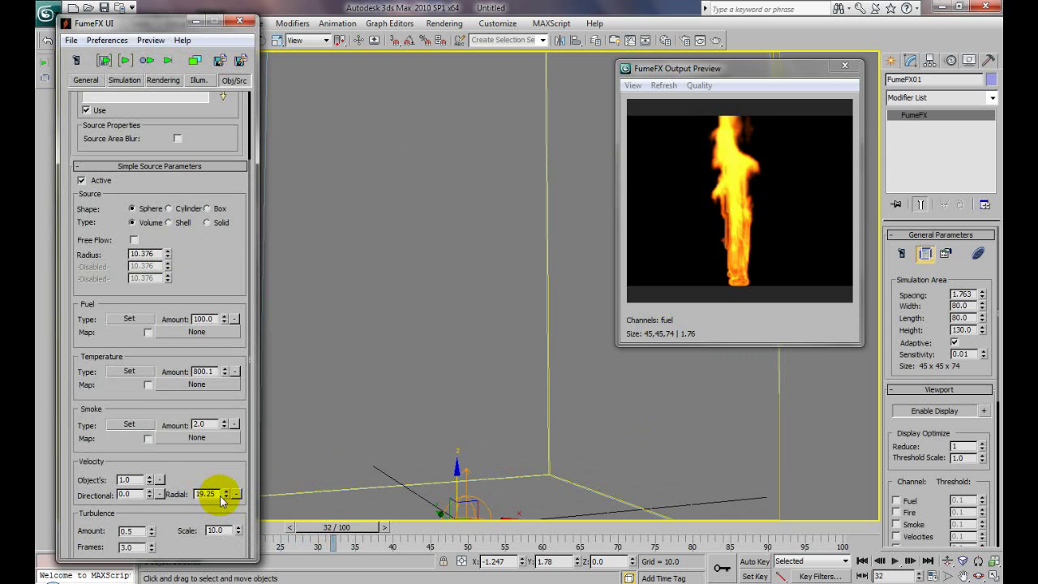
{"action": "key", "text": "Return"}
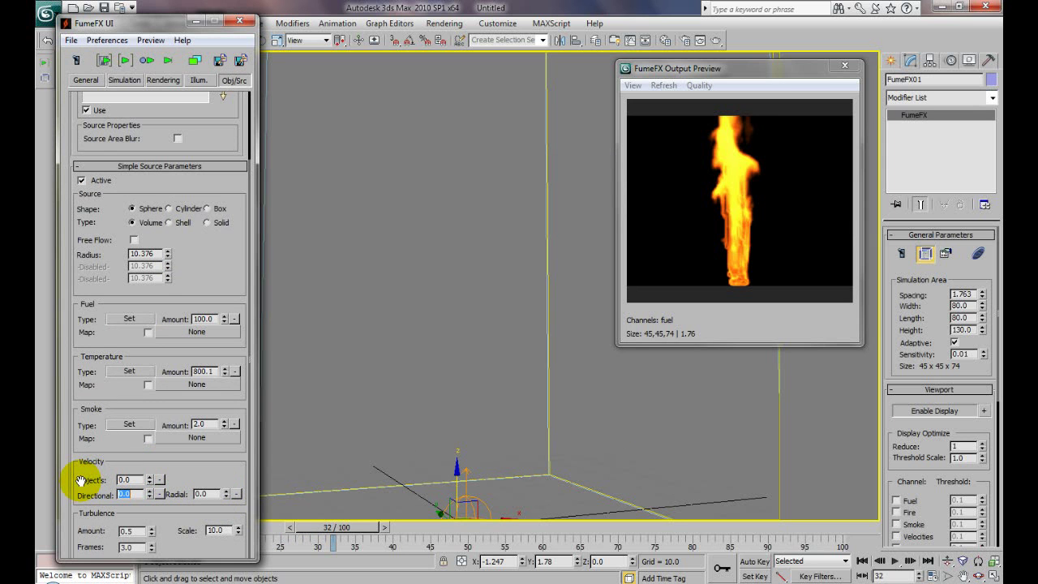
{"action": "left_click_drag", "start_coordinate": [178, 444], "coordinate": [178, 437]}
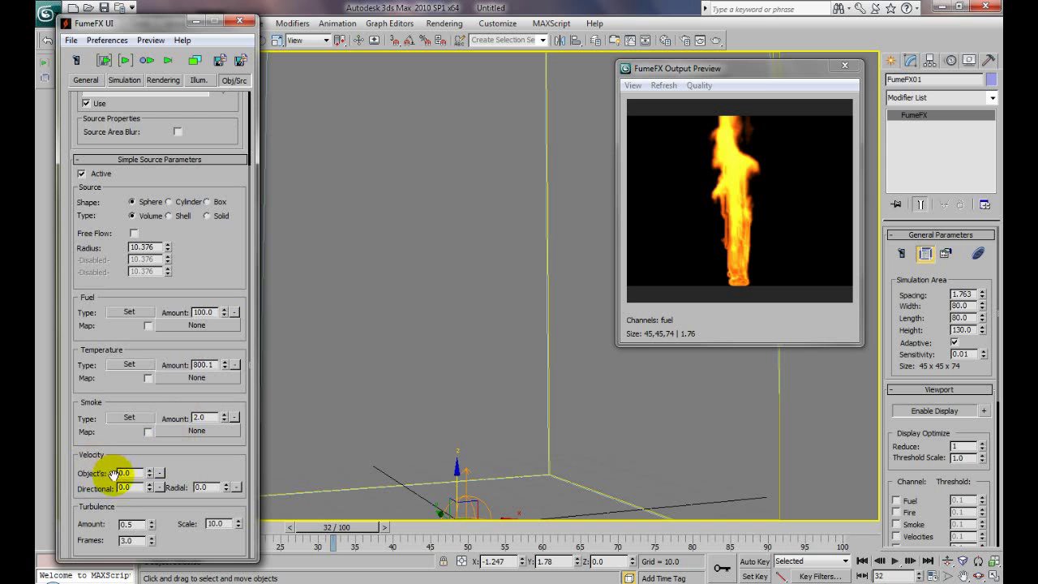
{"action": "key", "text": "Tab"}
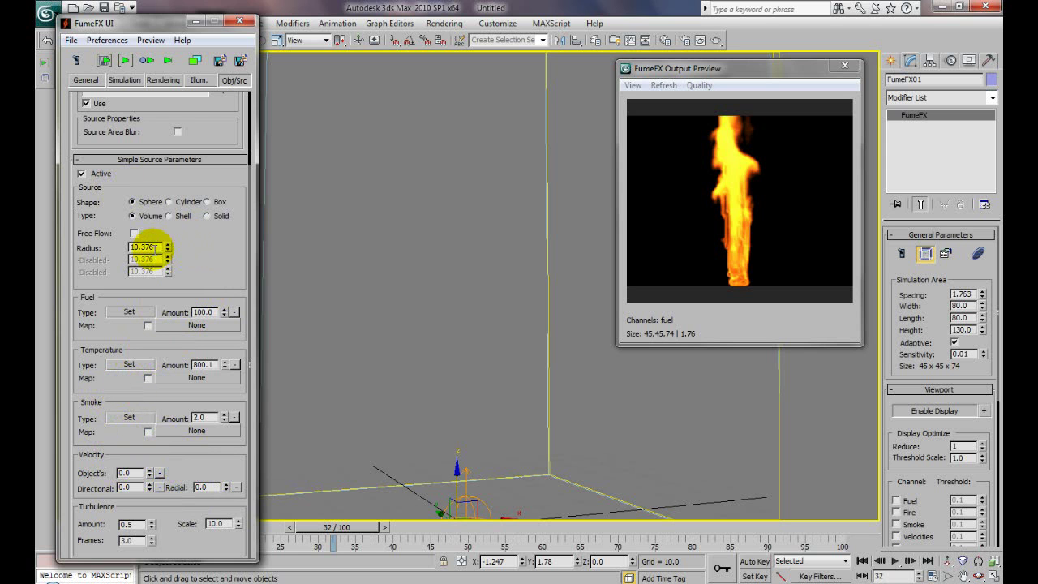
- Set the simple source's Radius to 15.0 and rerun the simulation in the four-viewport layout, stopping at about frame 29
{"action": "left_click_drag", "start_coordinate": [155, 246], "coordinate": [84, 250]}
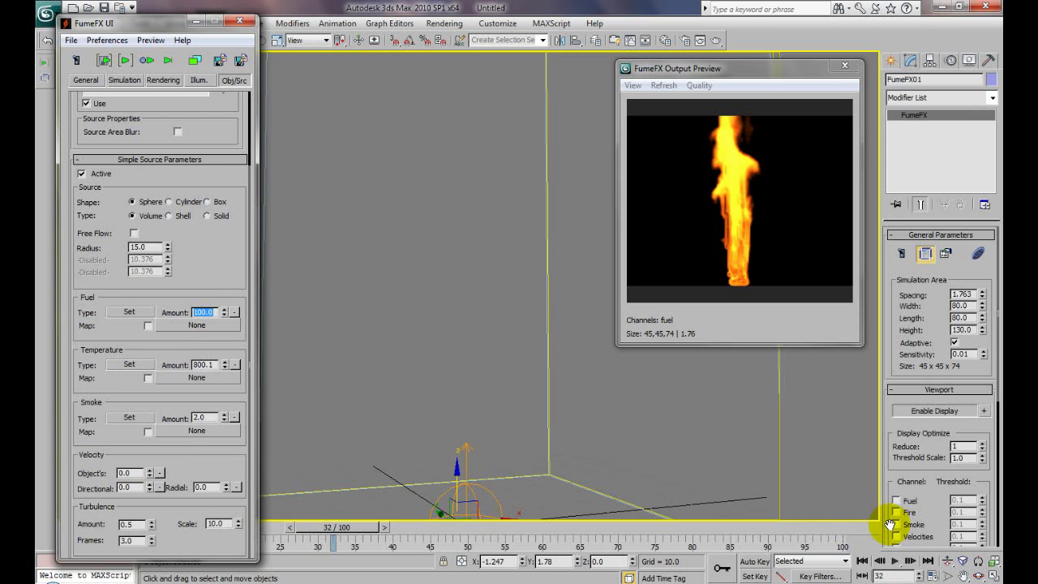
{"action": "left_click", "coordinate": [992, 575]}
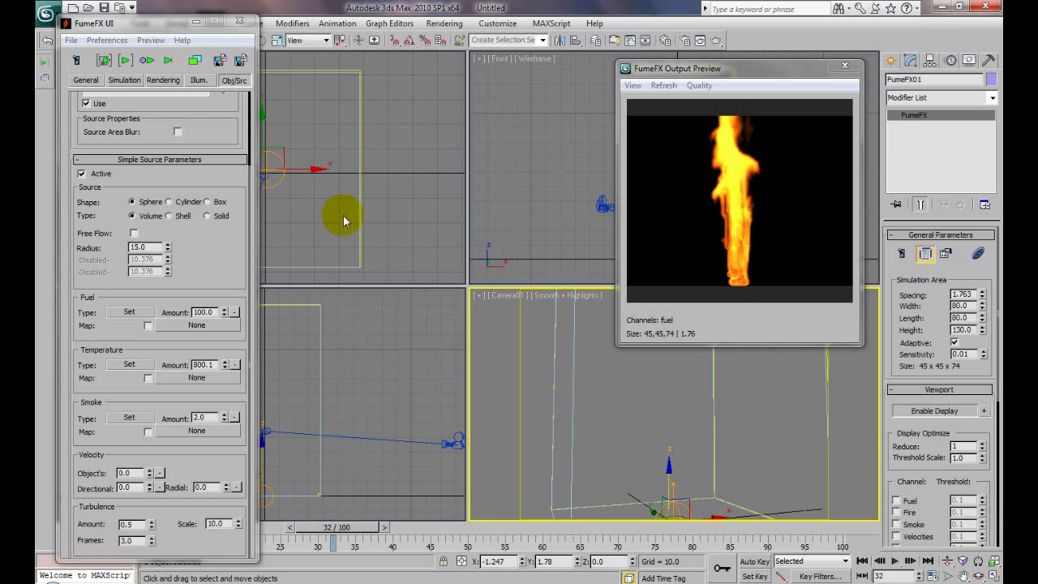
{"action": "mouse_move", "coordinate": [154, 27]}
{"action": "left_mouse_down"}
{"action": "mouse_move", "coordinate": [551, 20]}
{"action": "mouse_move", "coordinate": [147, 34]}
{"action": "mouse_move", "coordinate": [185, 50]}
{"action": "mouse_move", "coordinate": [182, 16]}
{"action": "mouse_move", "coordinate": [160, 36]}
{"action": "left_mouse_up"}
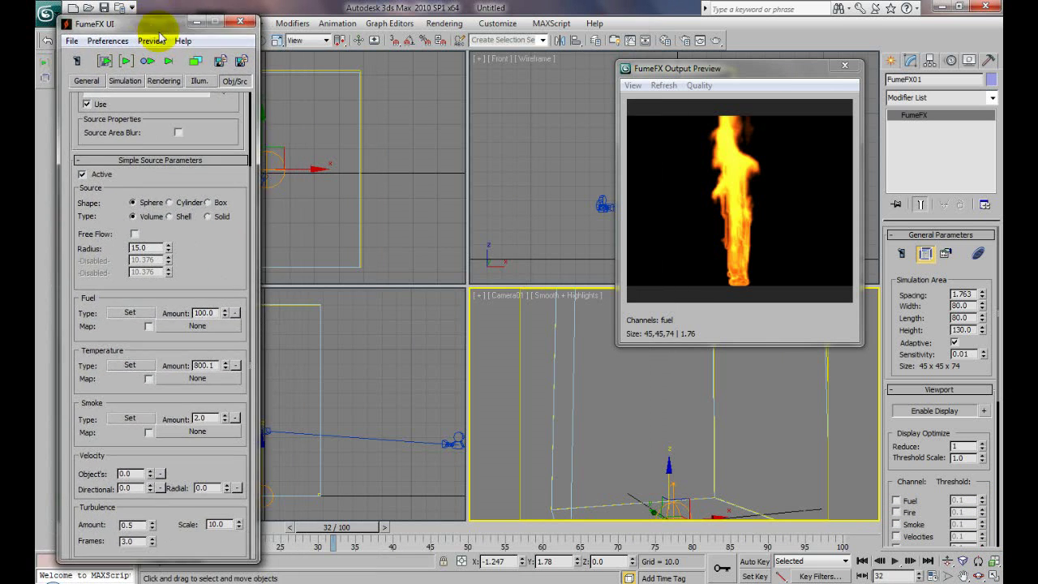
{"action": "left_click", "coordinate": [126, 62]}
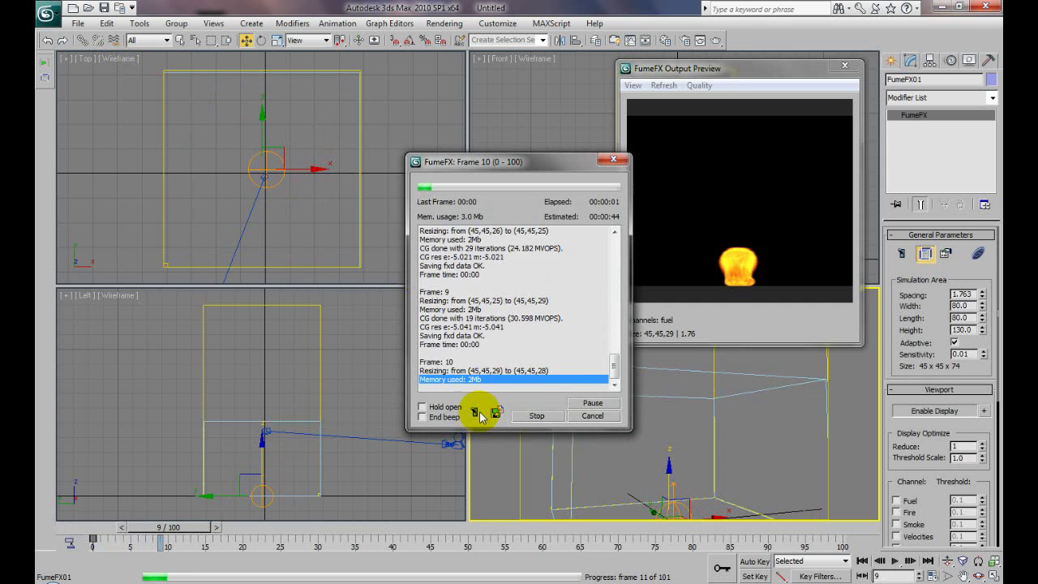
{"action": "left_click", "coordinate": [538, 416]}
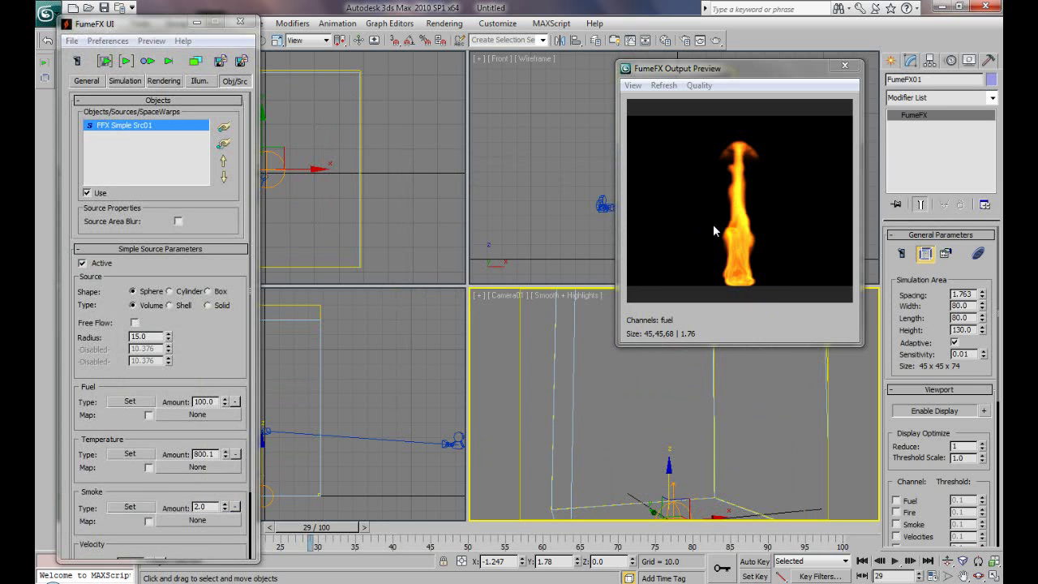
- Look over the simple source's shape, fuel, temperature, smoke, velocity and turbulence parameters
{"action": "left_click_drag", "start_coordinate": [215, 370], "coordinate": [216, 283]}
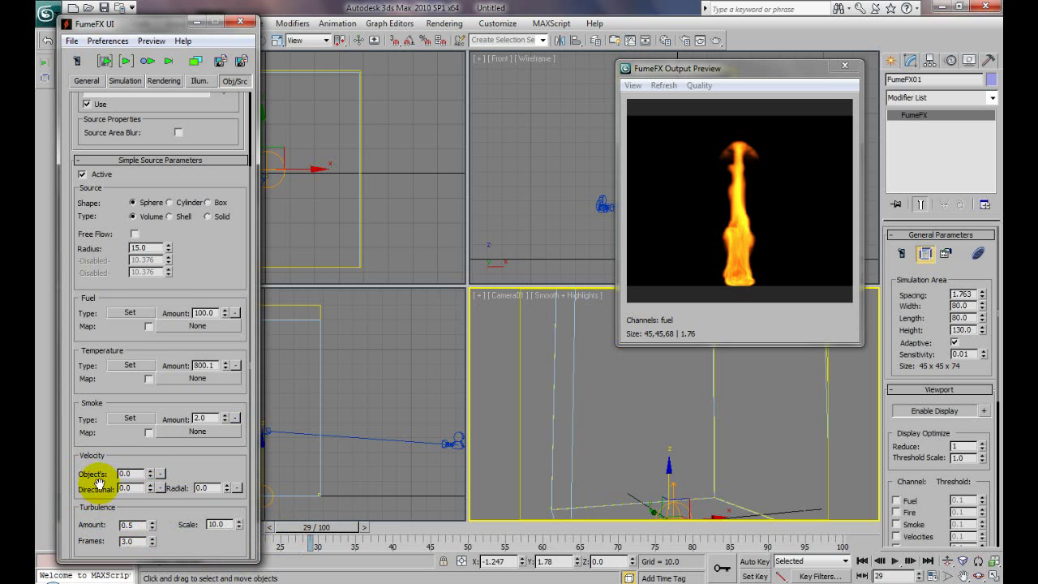
{"action": "scroll", "coordinate": [208, 251], "scroll_direction": "up", "scroll_amount": 3}
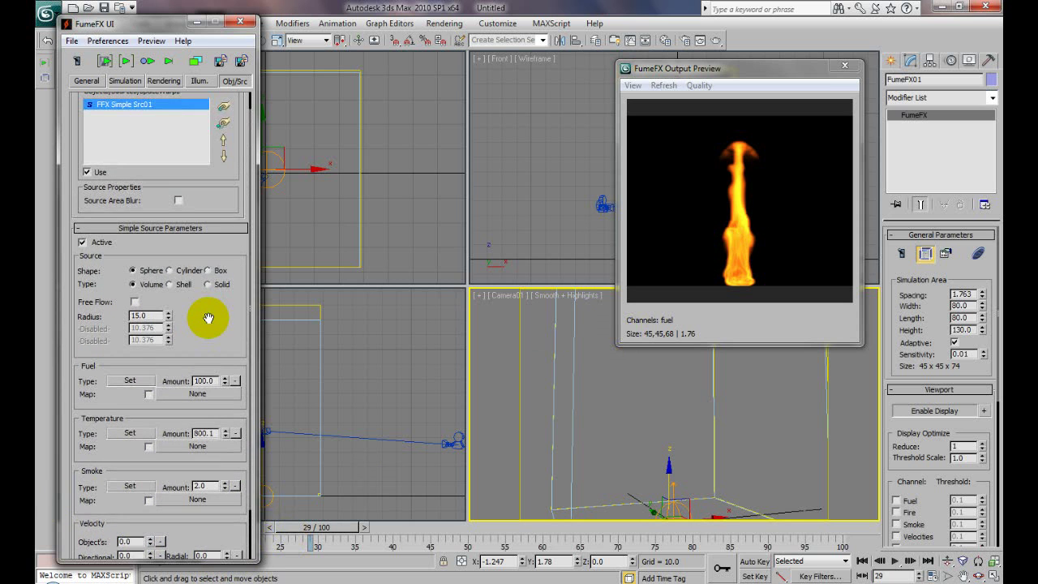
{"action": "left_click_drag", "start_coordinate": [135, 514], "coordinate": [135, 468]}
{"action": "scroll", "coordinate": [135, 469], "scroll_direction": "down", "scroll_amount": 2}
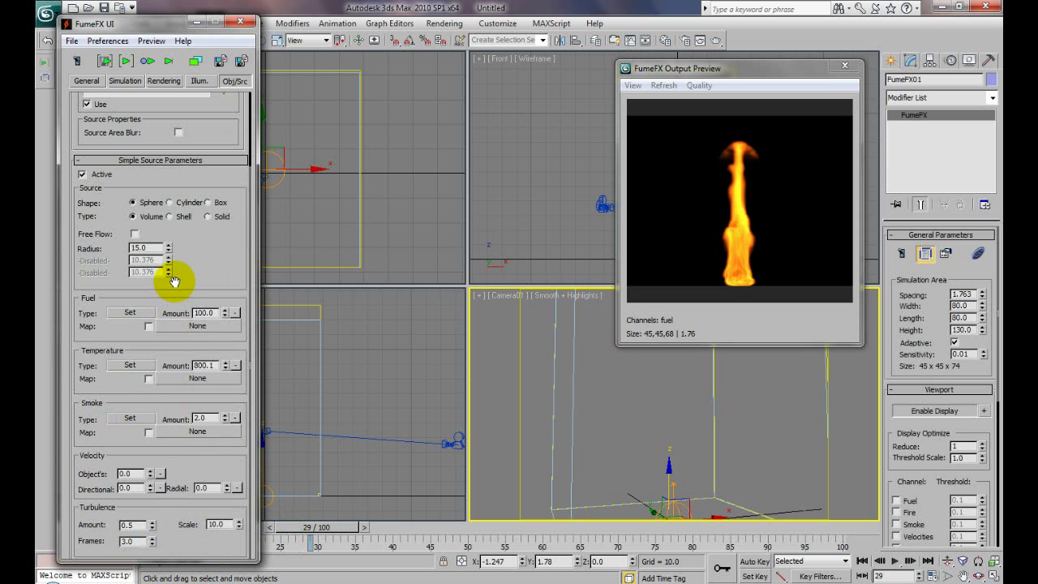
{"action": "left_click_drag", "start_coordinate": [174, 281], "coordinate": [182, 259]}
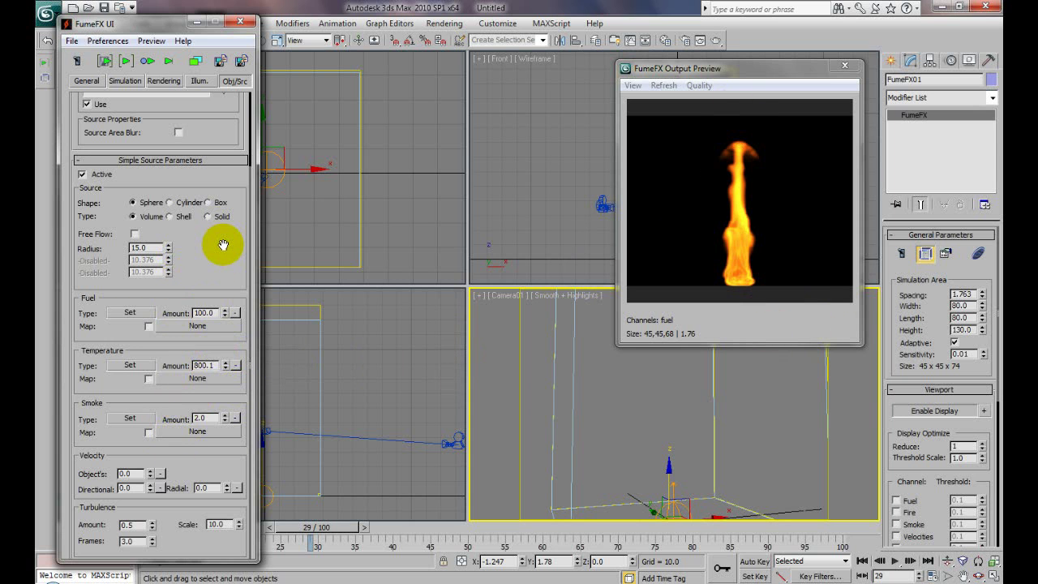
{"action": "left_click_drag", "start_coordinate": [223, 245], "coordinate": [197, 428]}
{"action": "left_click_drag", "start_coordinate": [189, 269], "coordinate": [180, 424]}
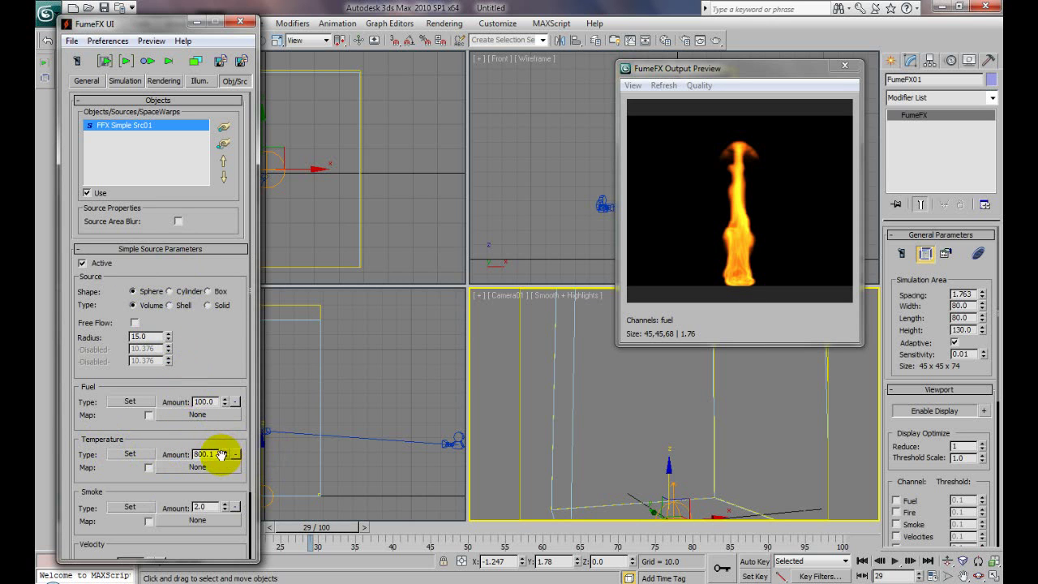
- Set the simulation's Buoyancy to 0.0 and run the simulation through frame 100
{"action": "left_click", "coordinate": [124, 81]}
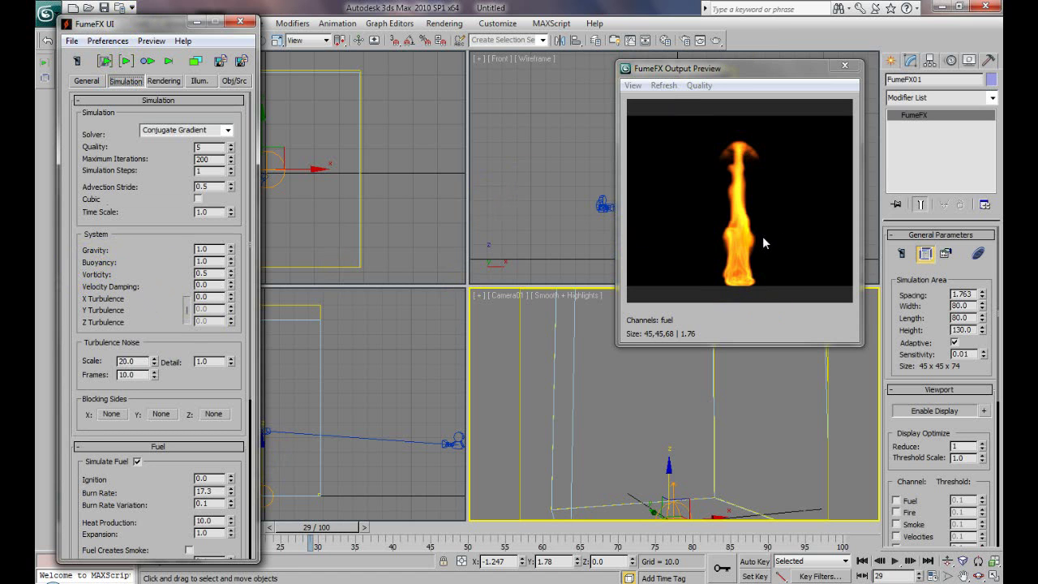
{"action": "right_click", "coordinate": [233, 258]}
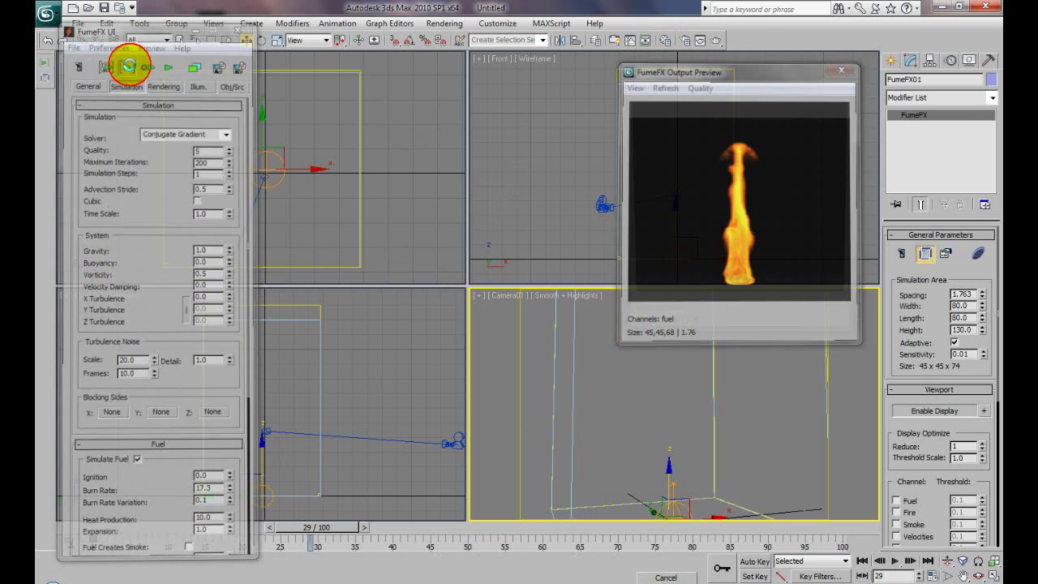
{"action": "left_click", "coordinate": [128, 64]}
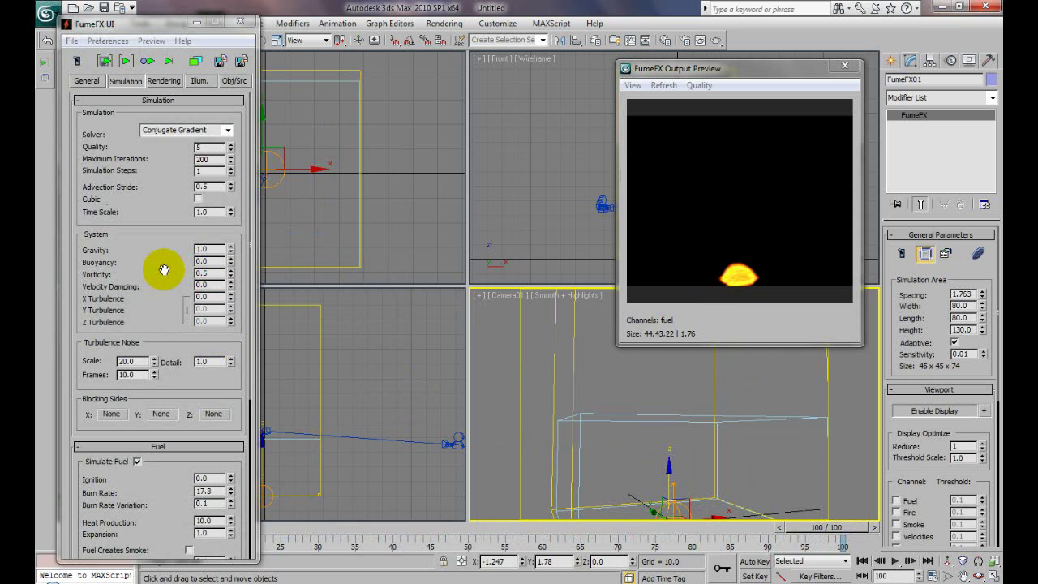
- Set the simulation's Buoyancy to 0.58 and rerun the simulation to compare the flame in the output preview
{"action": "left_click_drag", "start_coordinate": [231, 266], "coordinate": [231, 236]}
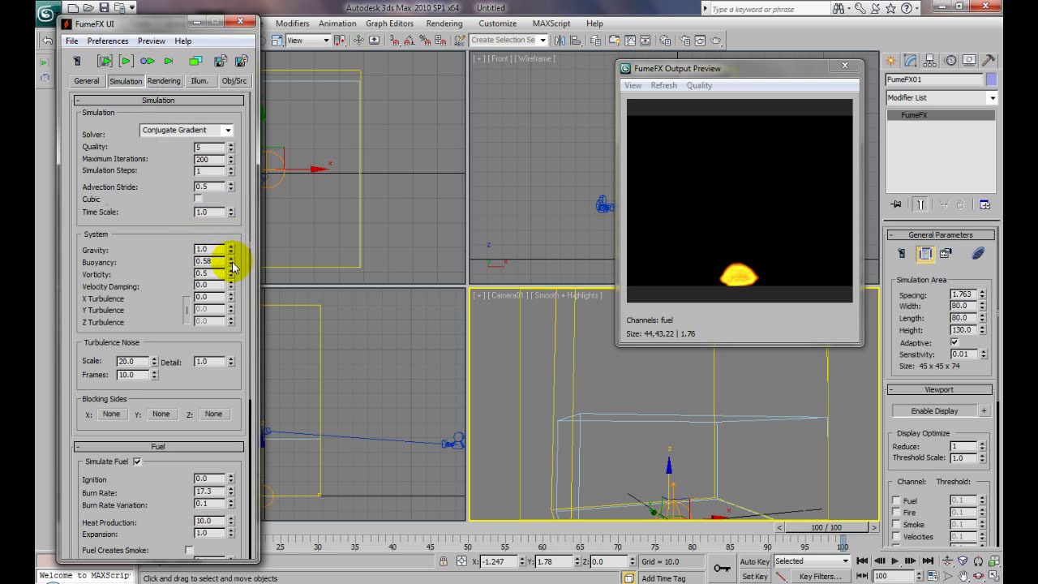
{"action": "left_click", "coordinate": [105, 60]}
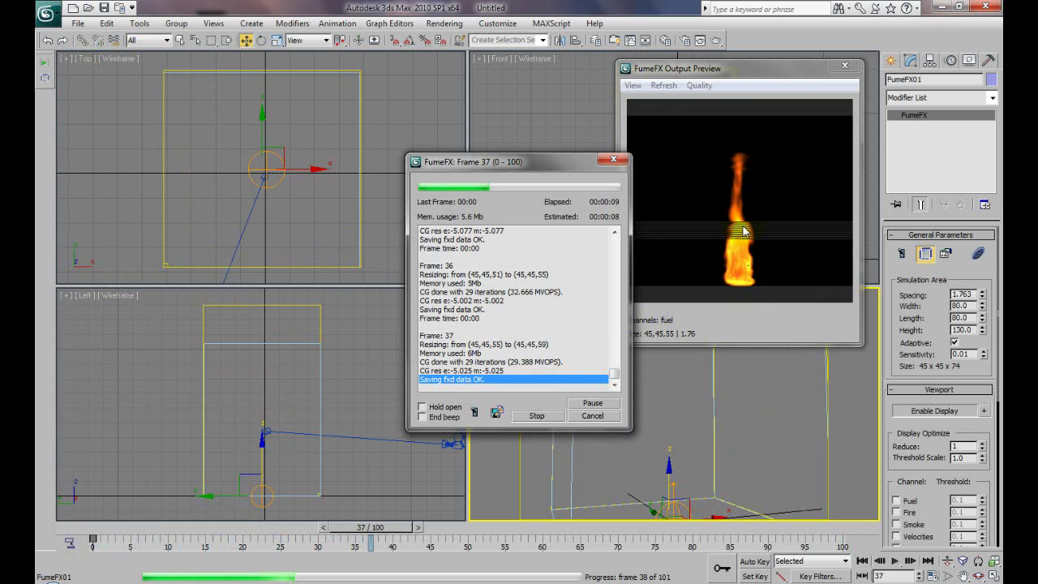
{"action": "left_click", "coordinate": [671, 400]}
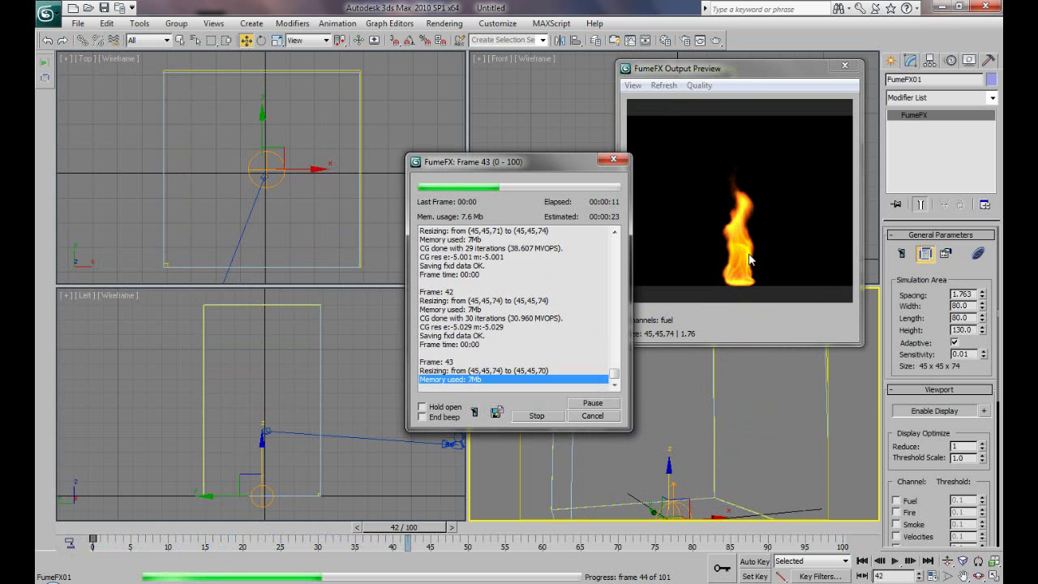